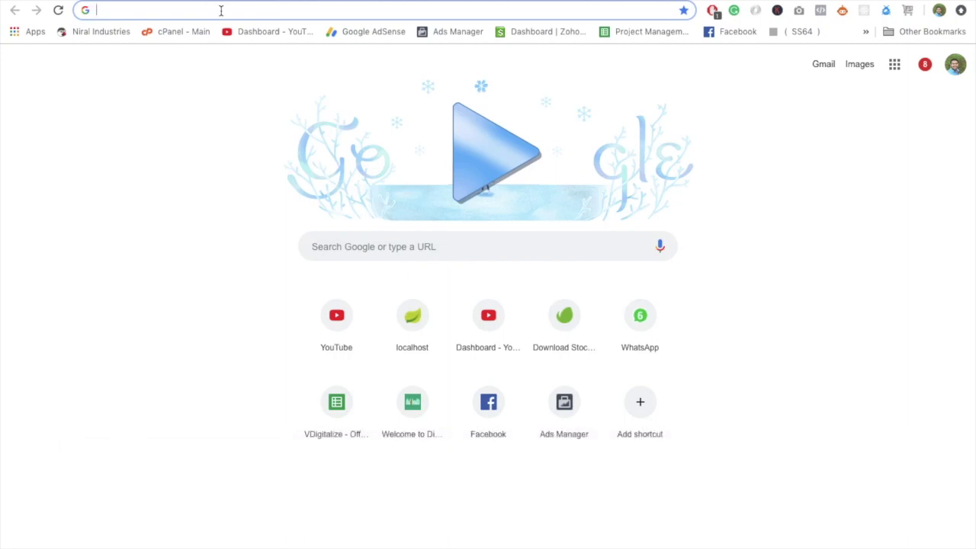
Load the WoodPlanet shop at darjee.co.in/woodplanet in Chrome.
type("darjee.co.in/wo")
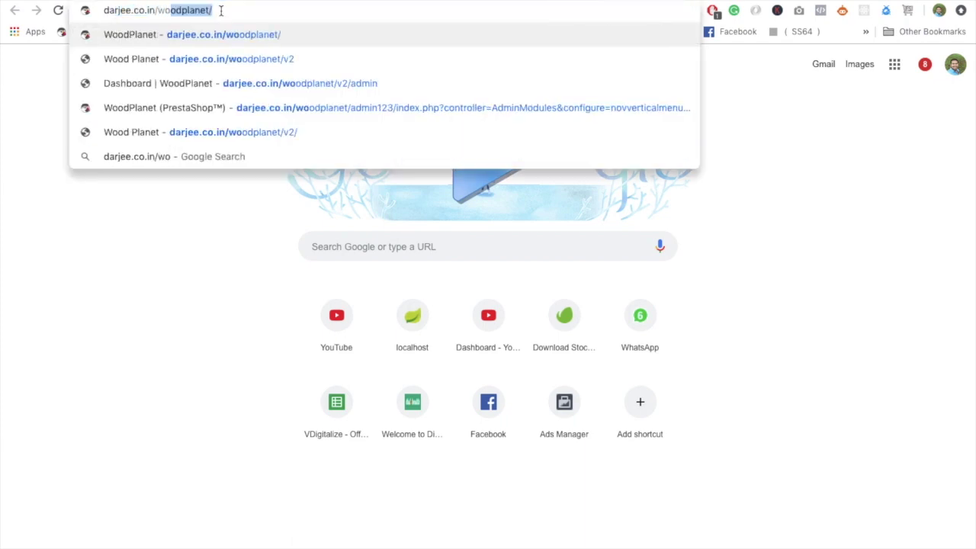
key("Return")
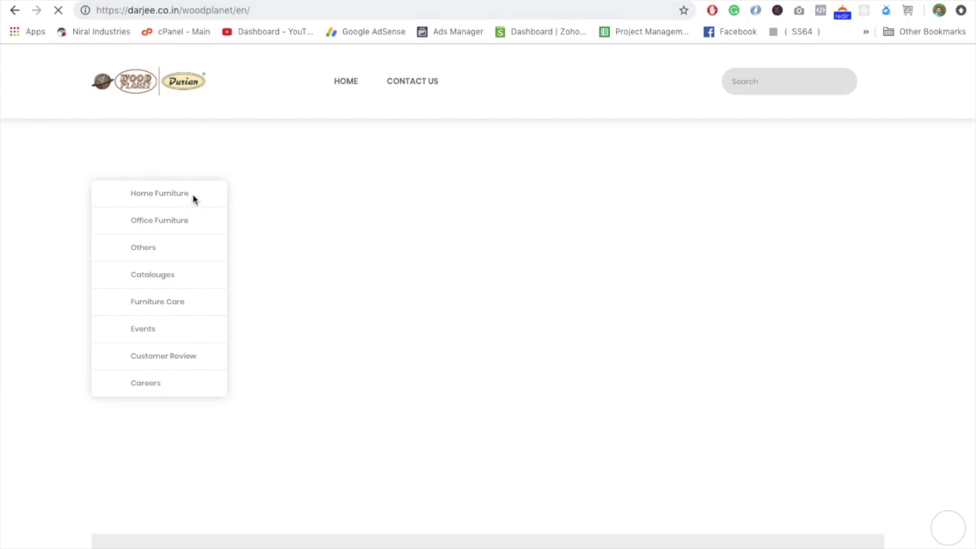
Browse Home Furniture > Sofa and scroll through its grid of 10 products.
mouse_move(188, 198)
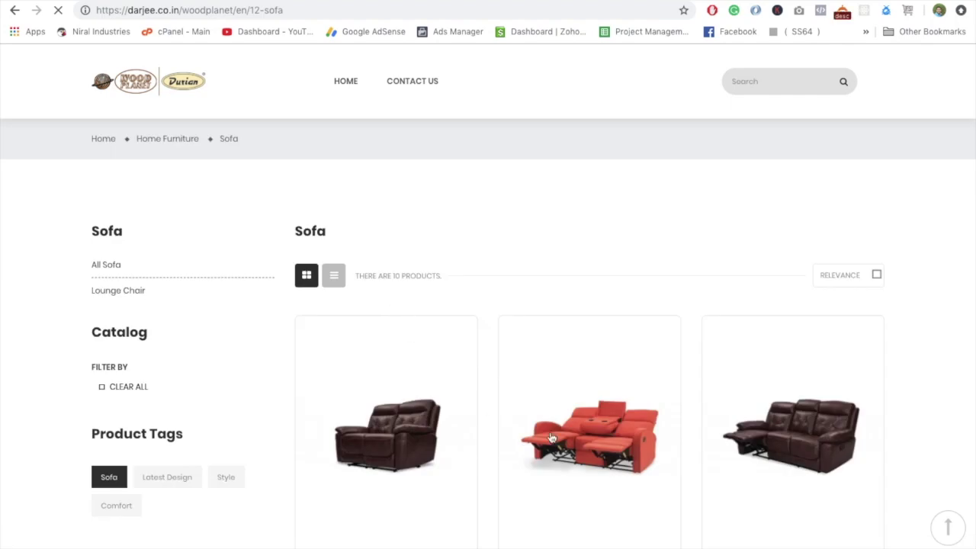
scroll(591, 431, "down", 1)
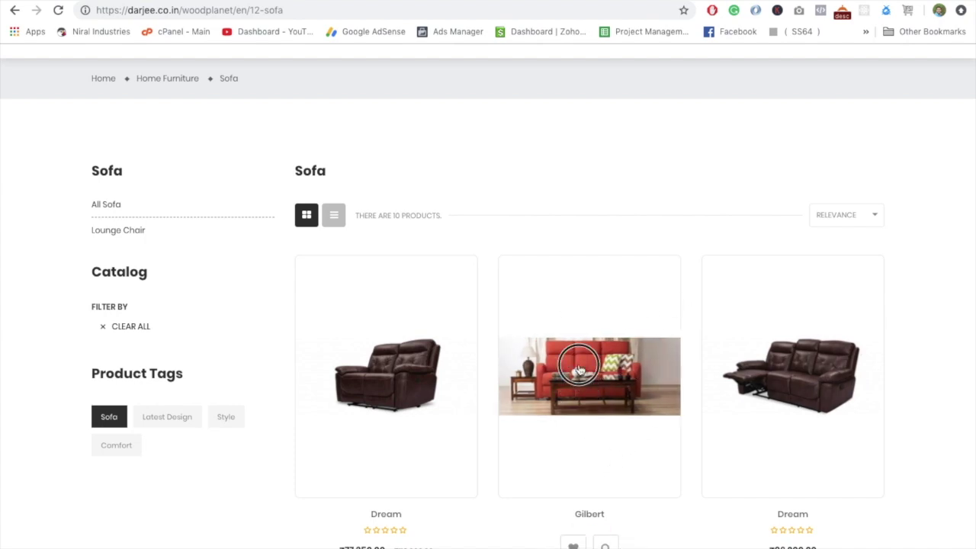
left_click_drag(579, 393, 589, 318)
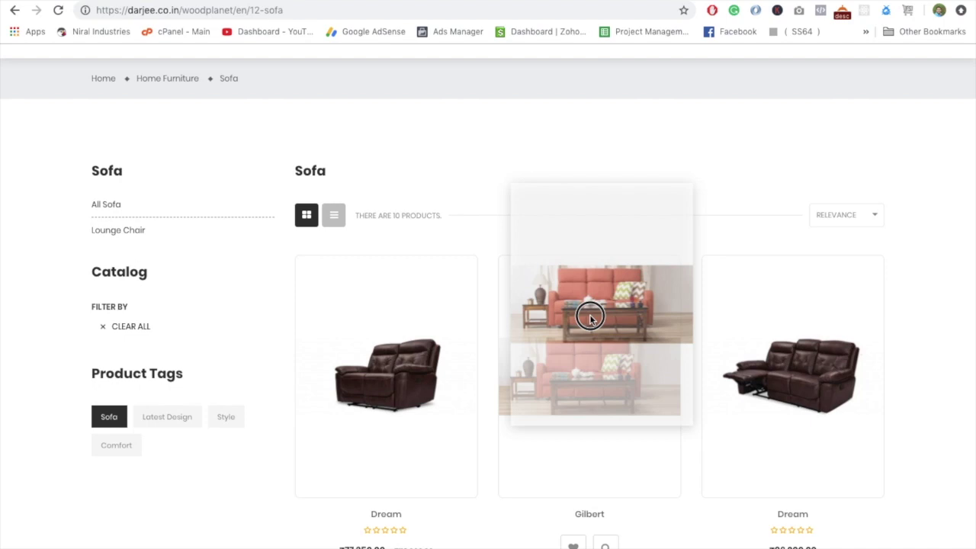
left_click_drag(590, 317, 493, 325)
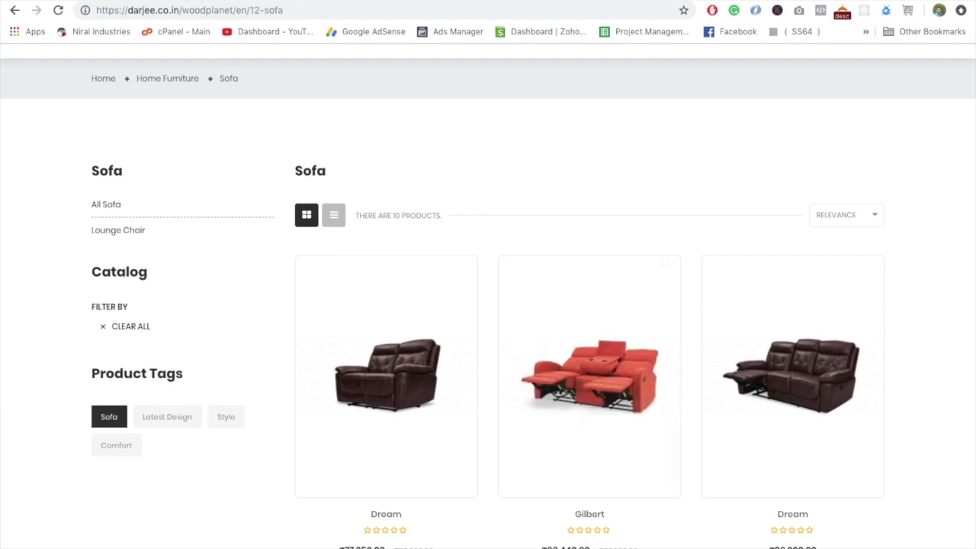
key("ctrl+t")
Load darjee.co.in/woodplanet/admin in a new tab to reach the PrestaShop back-office login.
type("darjee")
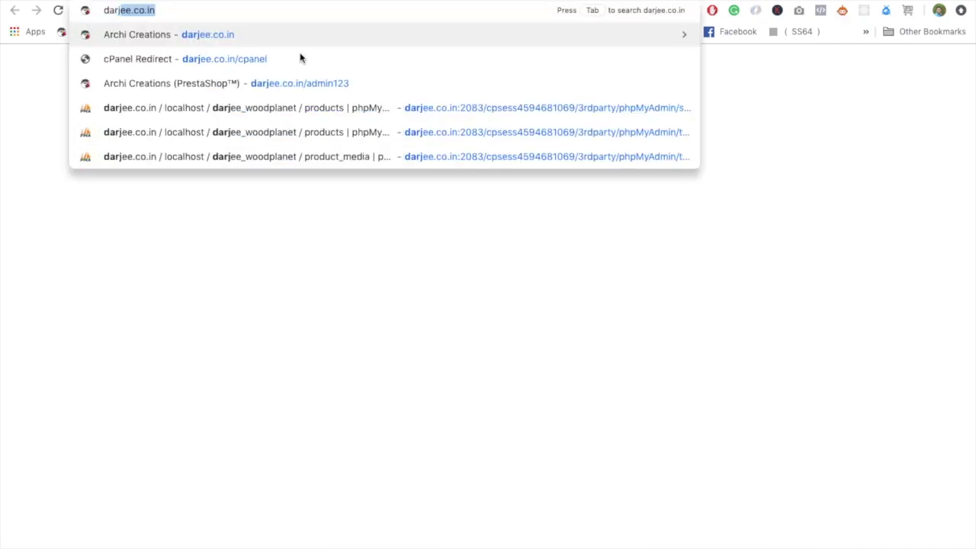
type(".co.in/wood")
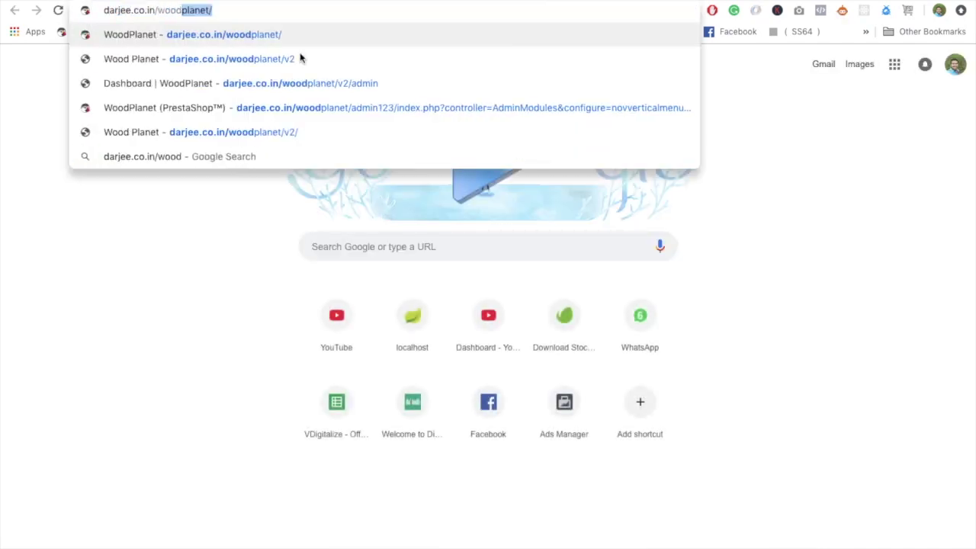
type("planet/admin12")
key("BackSpace")
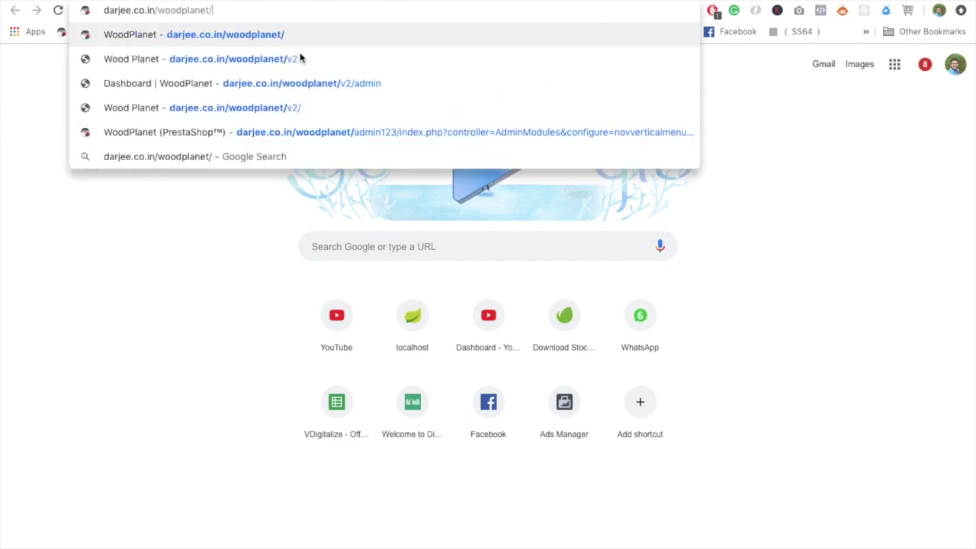
type("admin")
key("Return")
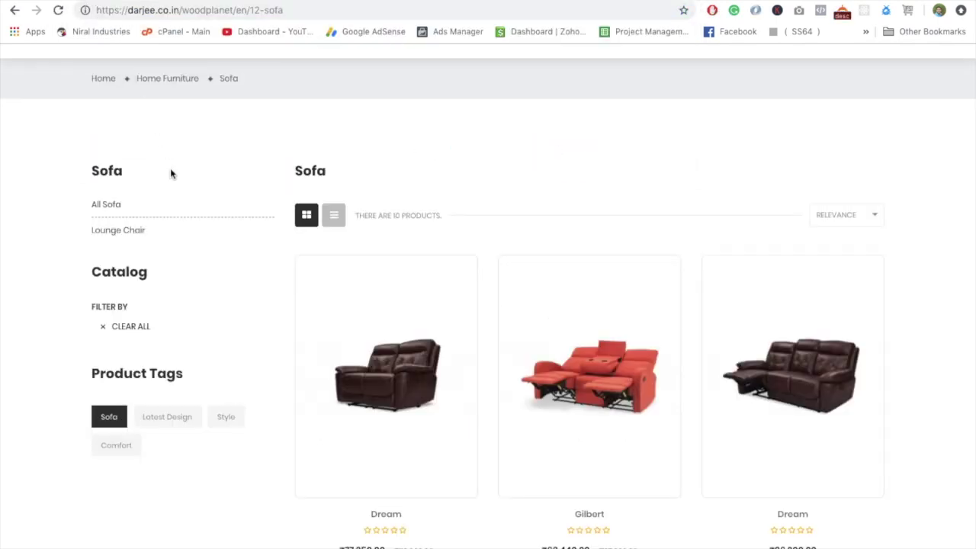
mouse_move(329, 307)
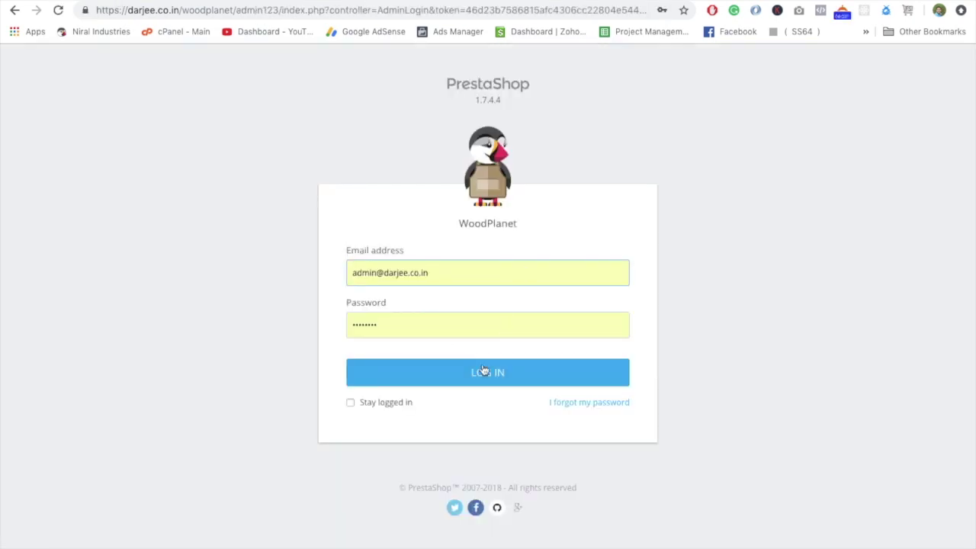
Log in to the back office, re-entering the password after the error, and expand Design.
left_click(478, 377)
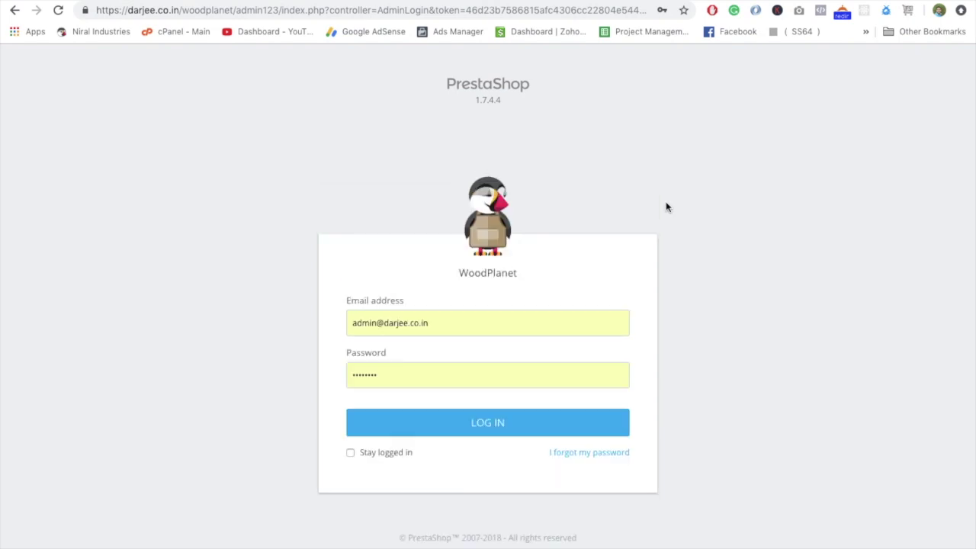
double_click(438, 376)
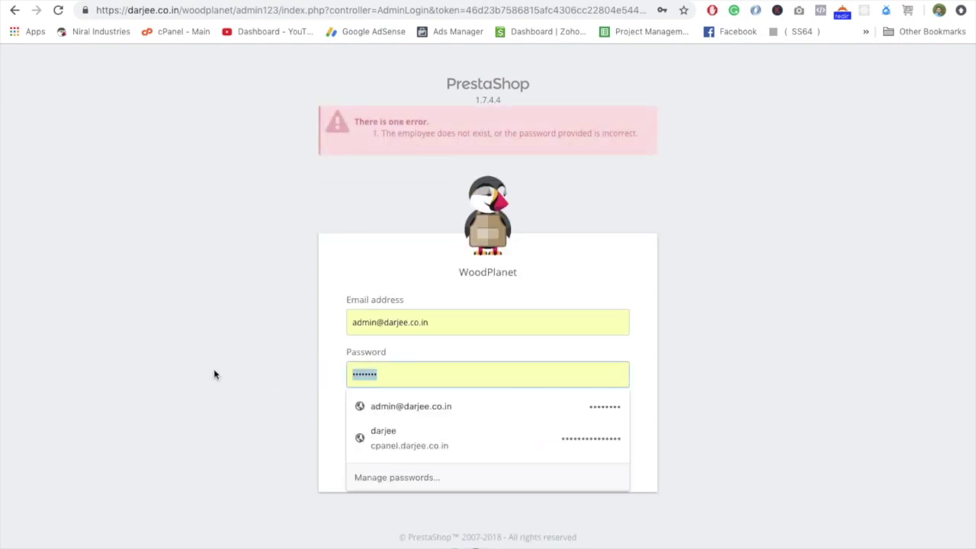
type("•••")
key("Return")
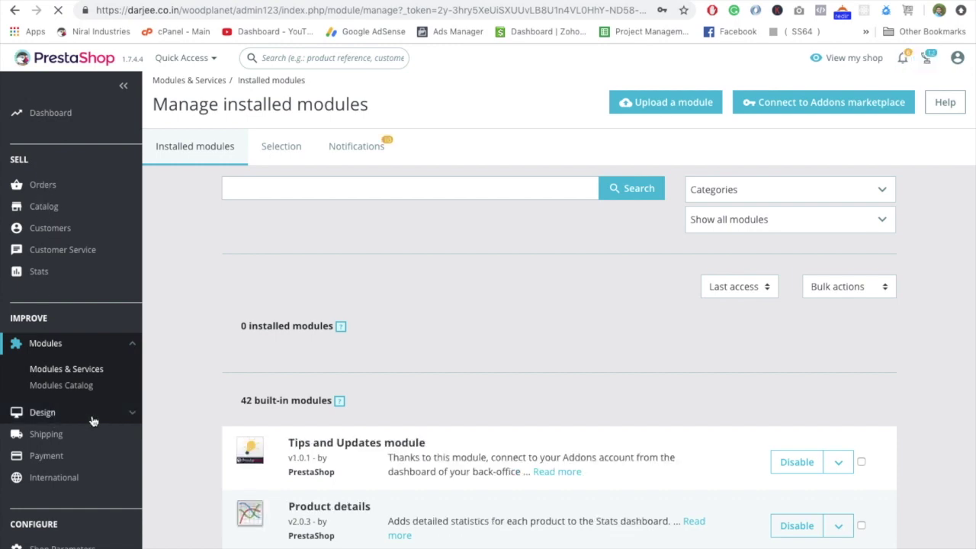
left_click(135, 414)
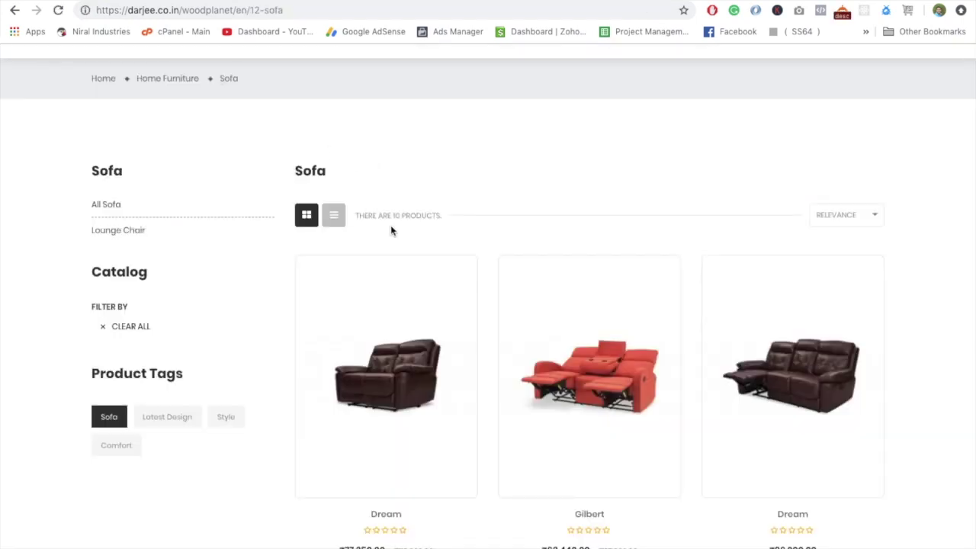
Inspect the first Sofa thumbnail to confirm it uses the 270×360 home_default image.
mouse_move(434, 330)
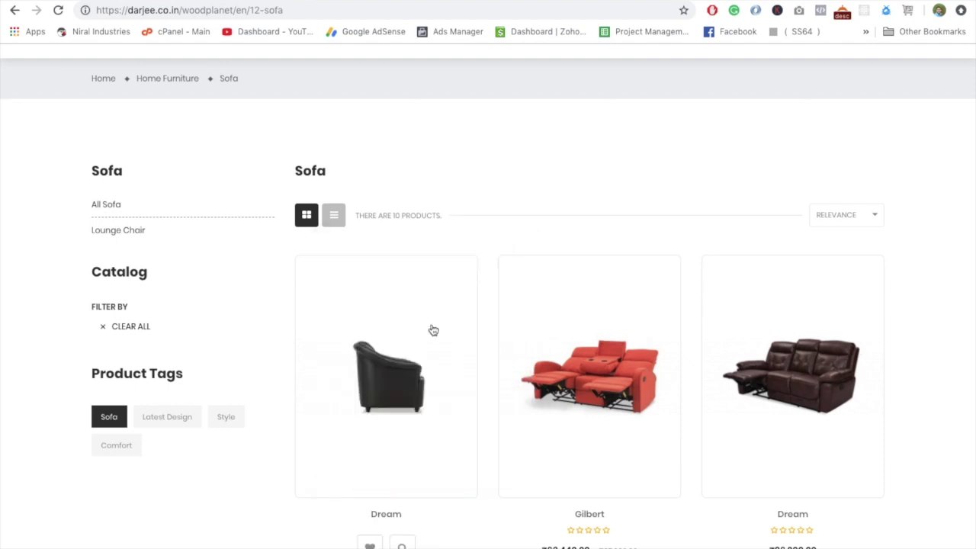
right_click(385, 368)
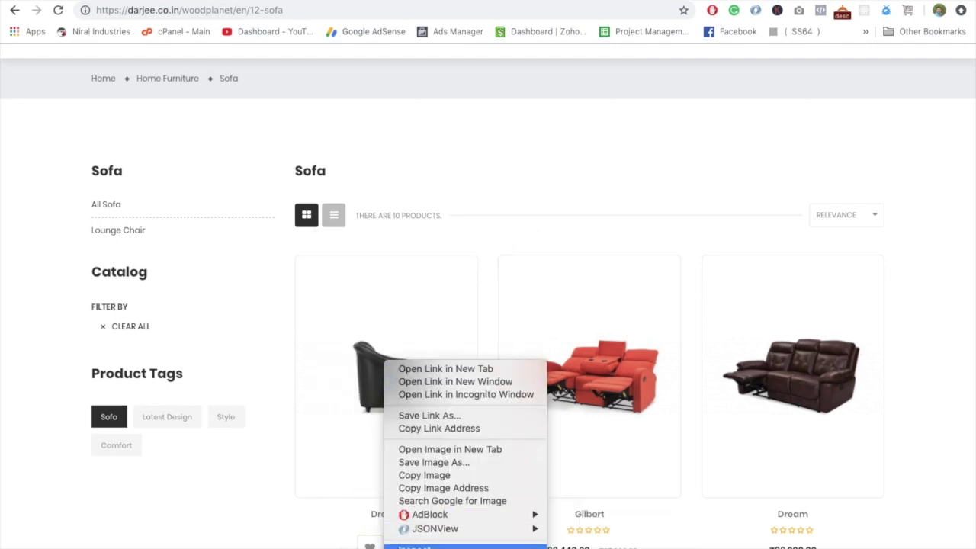
key("Escape")
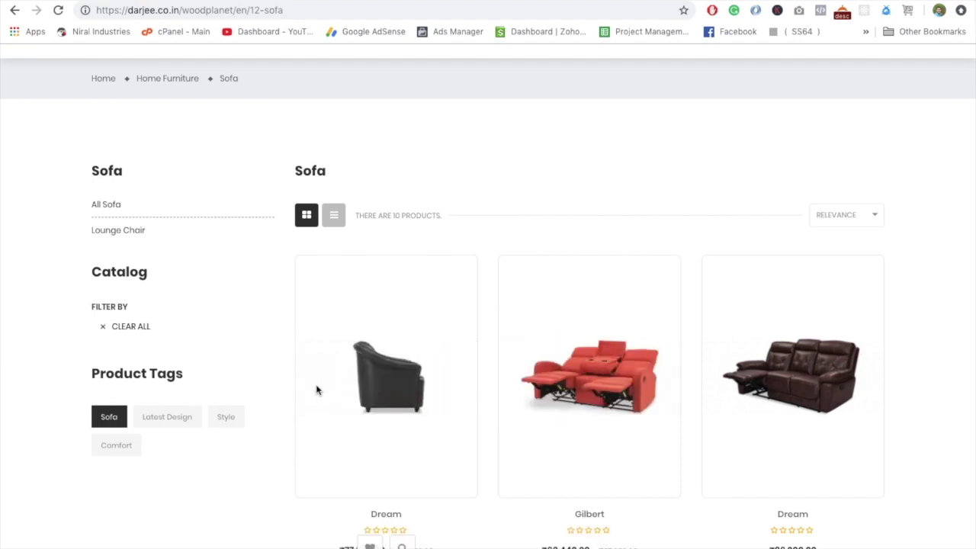
left_click(384, 404)
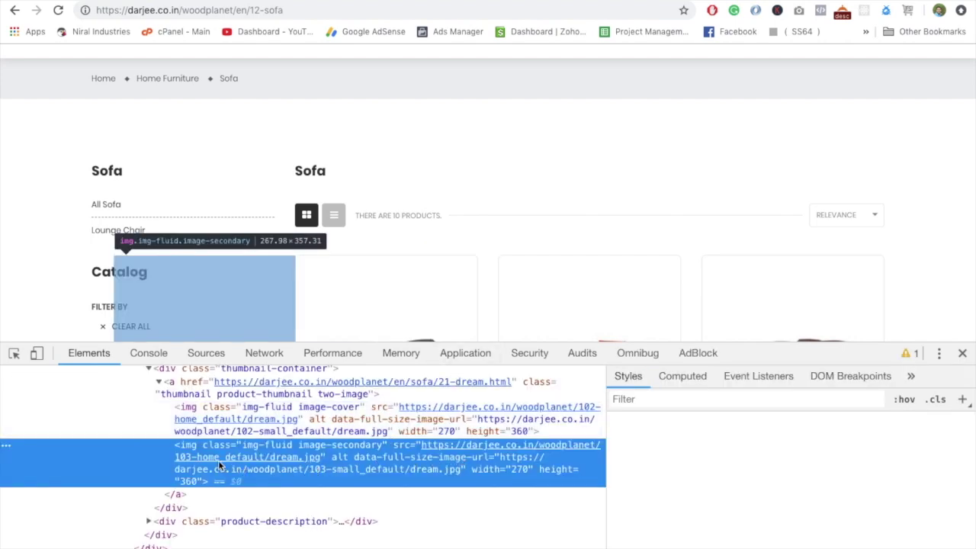
mouse_move(197, 460)
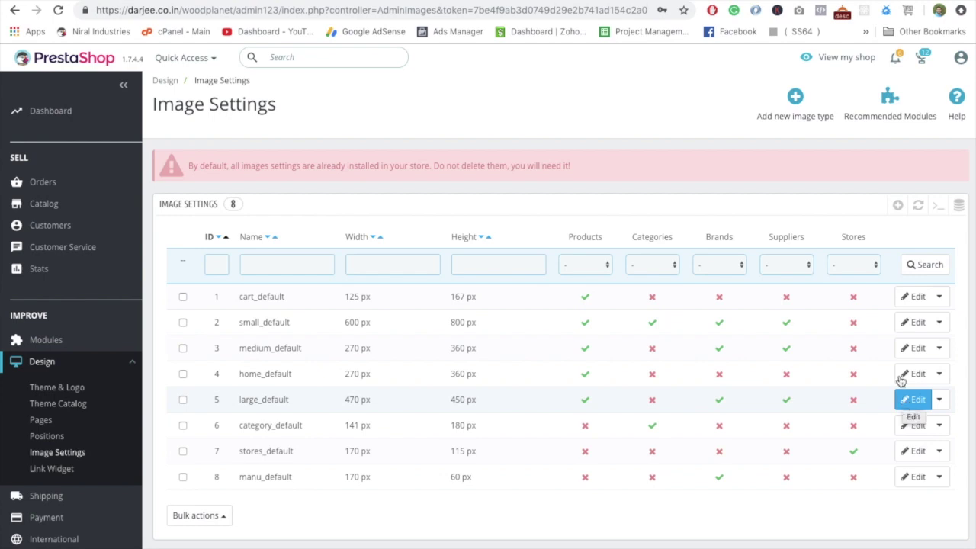
Change the home_default image height from 360 to 270 px and save it.
left_click(903, 377)
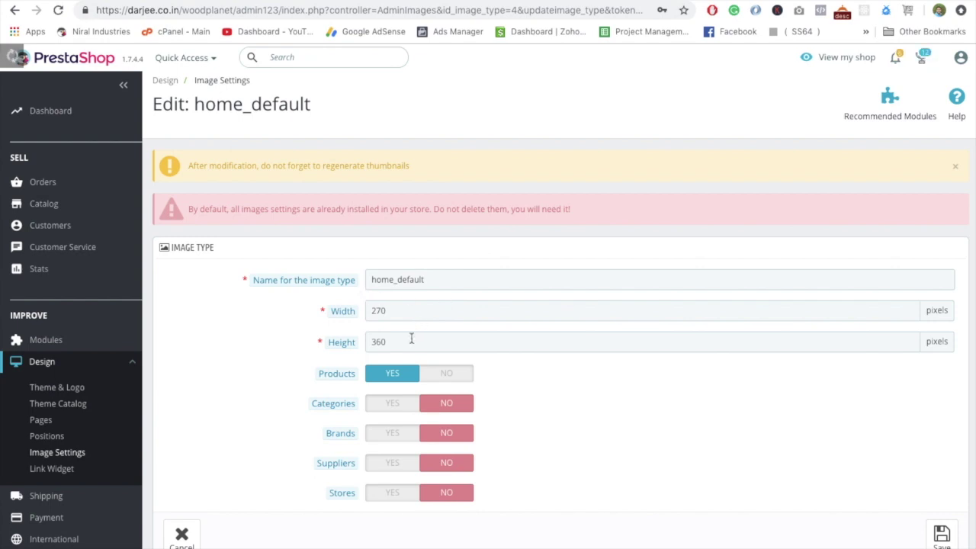
left_click(335, 341)
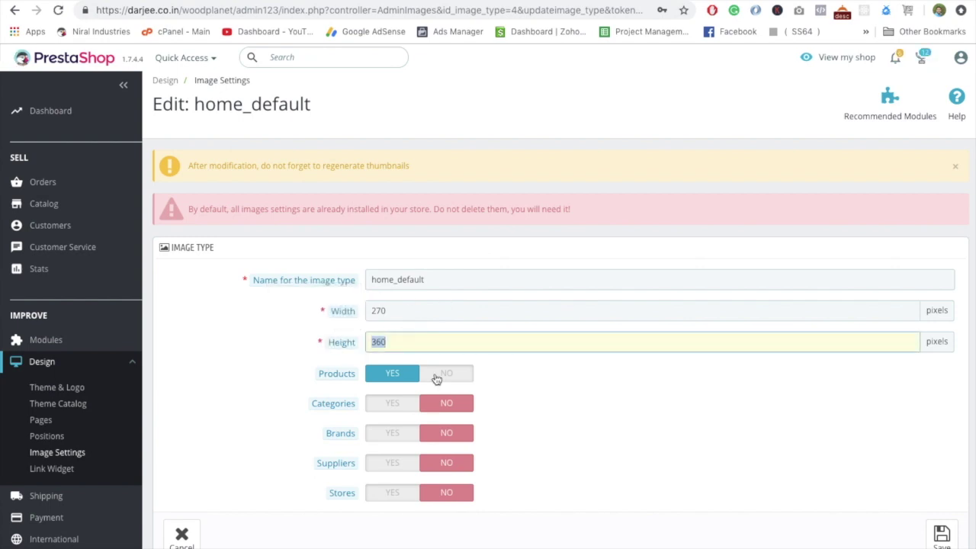
type("270")
left_click(942, 534)
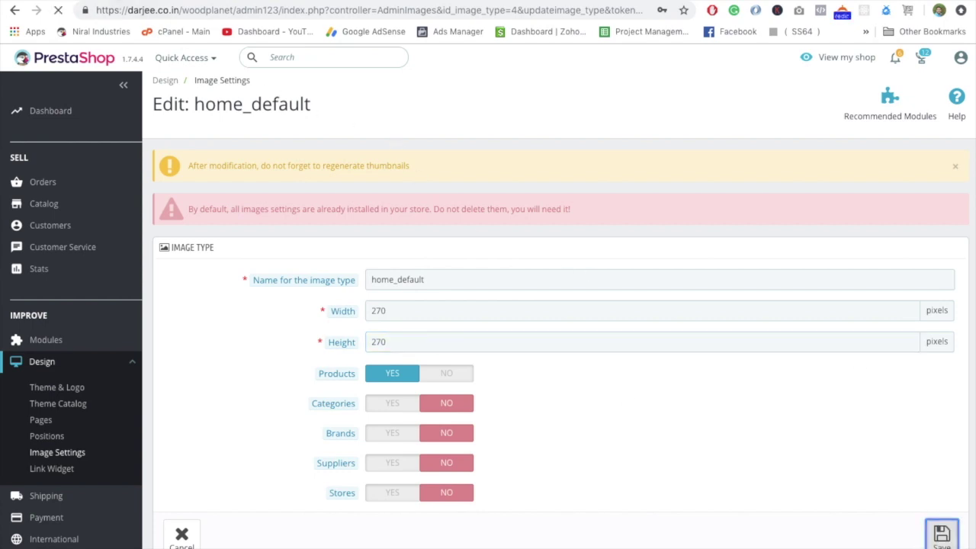
key("ctrl+Tab")
Enlarge the page above DevTools and inspect the Dream sofa's first thumbnail image markup.
scroll(430, 278, "down", 2)
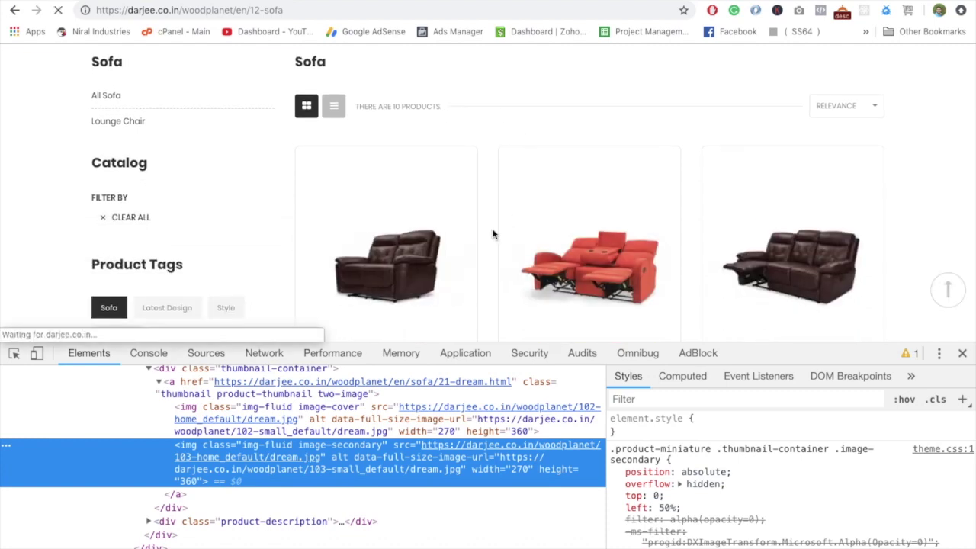
left_click_drag(820, 347, 819, 461)
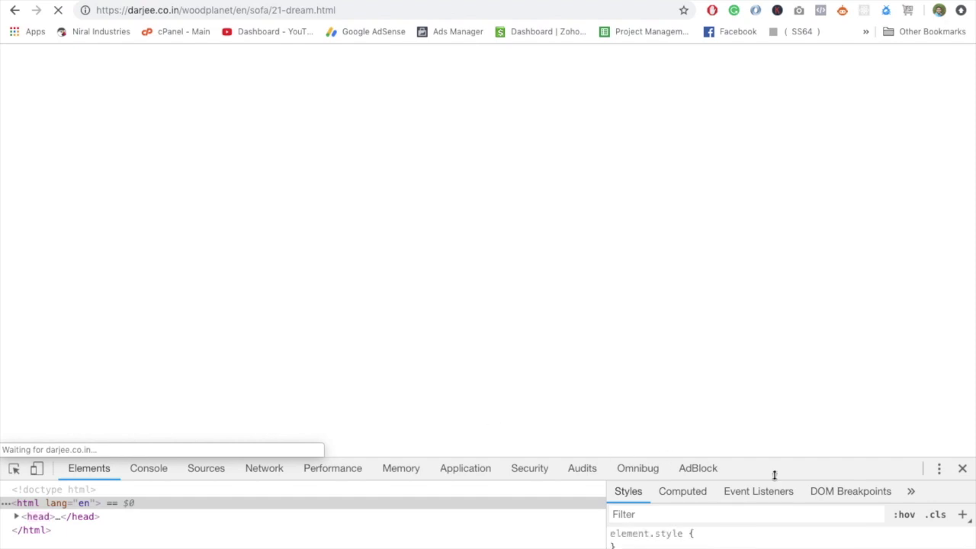
scroll(686, 309, "down", 2)
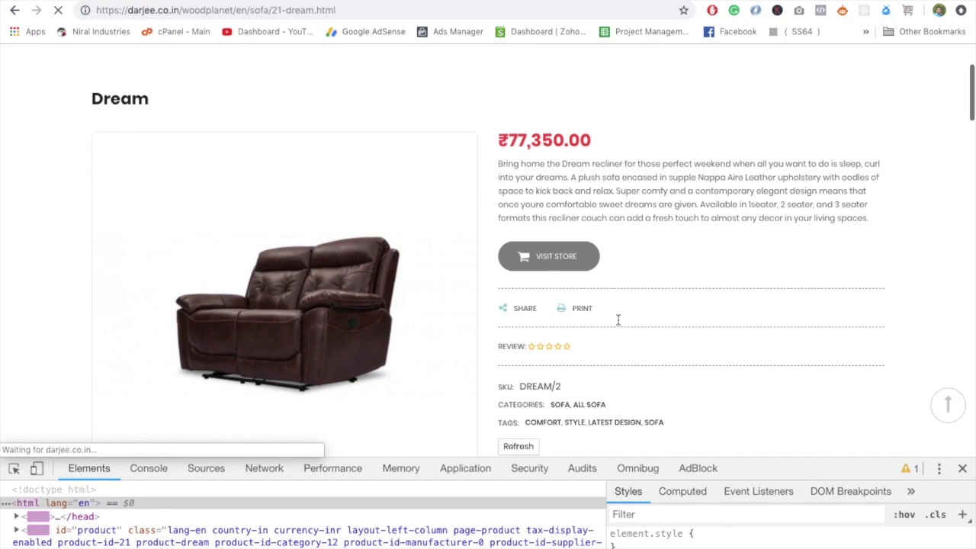
scroll(618, 325, "down", 2)
scroll(618, 325, "down", 2)
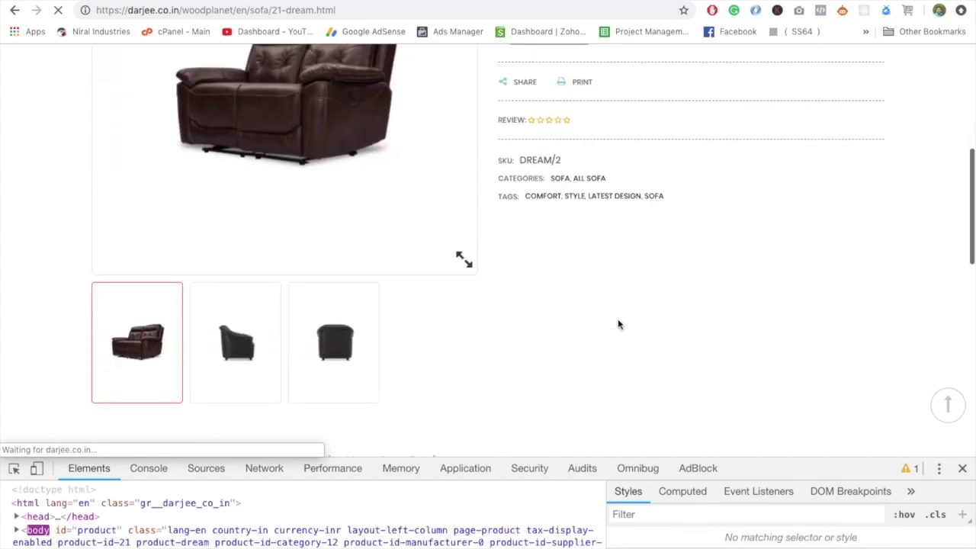
right_click(133, 326)
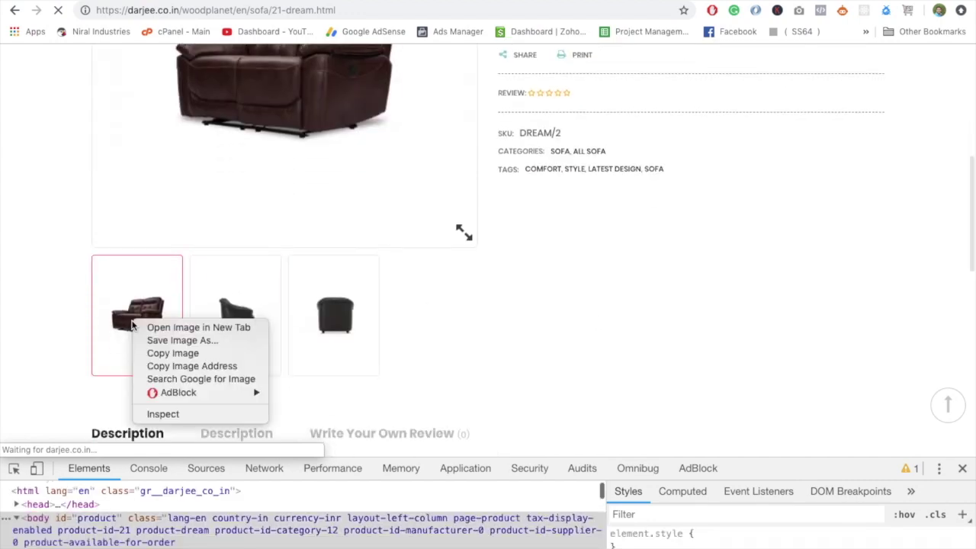
left_click(160, 413)
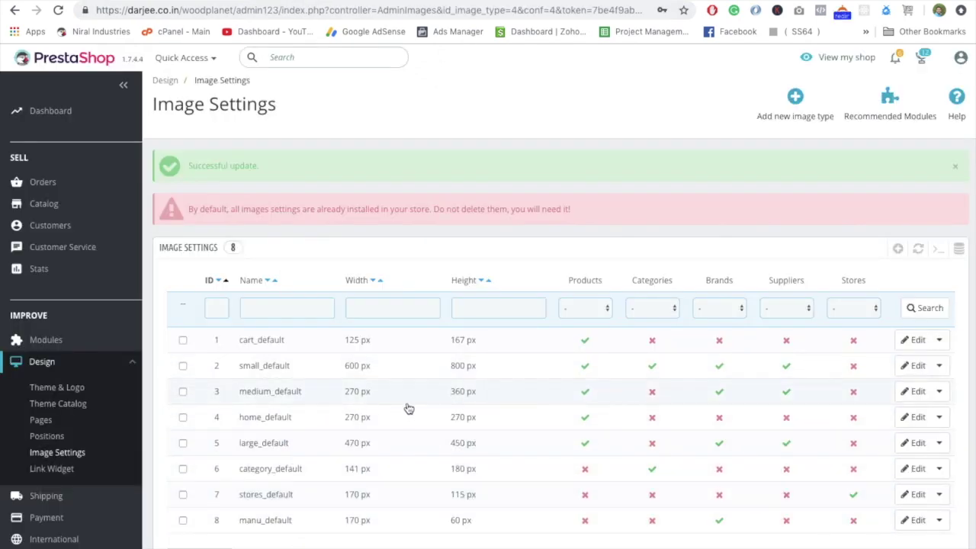
Edit medium_default, changing its height from 360 to 270 px, and save.
left_click(912, 395)
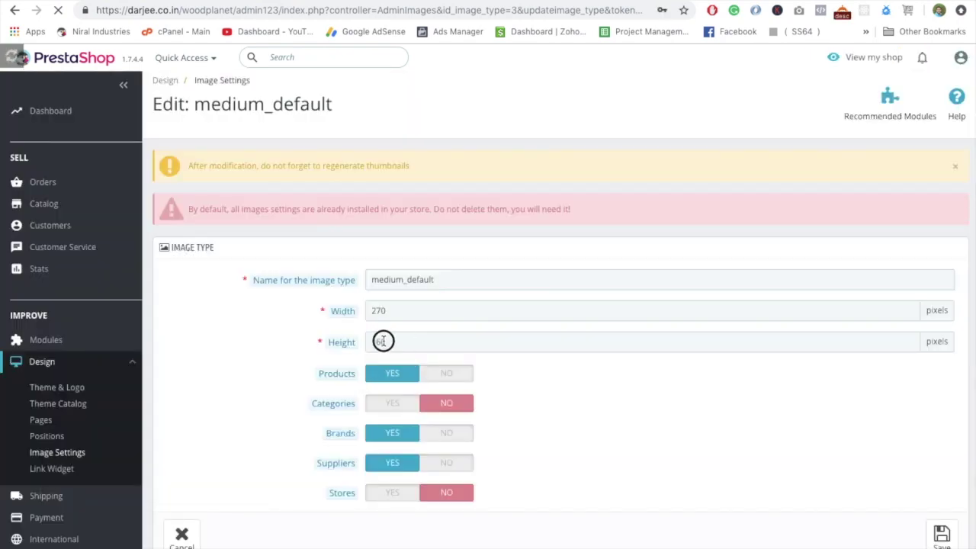
type("27")
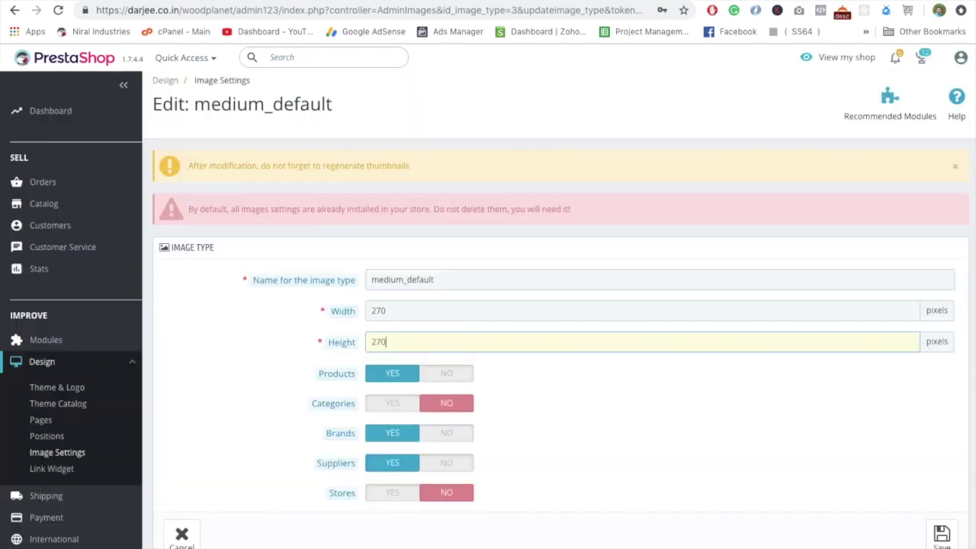
left_click(940, 534)
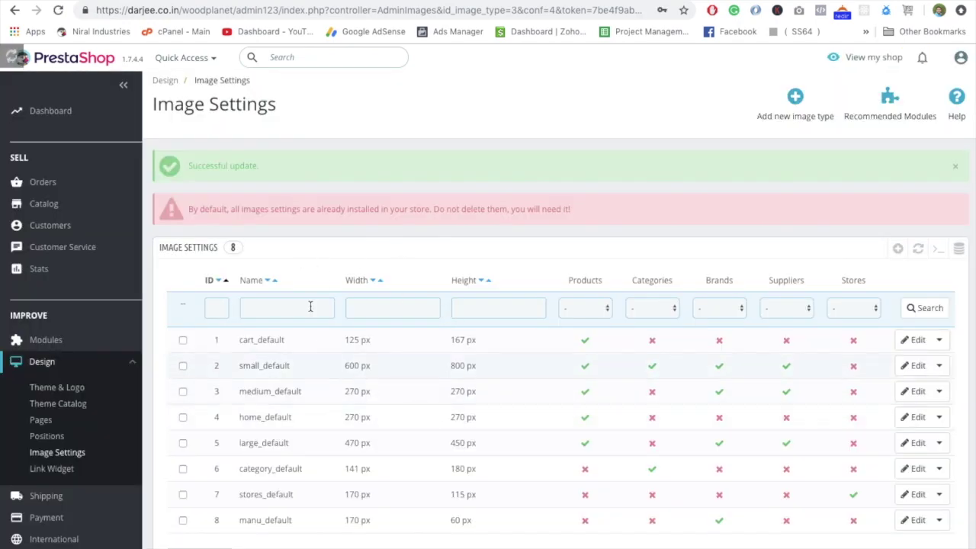
On the Dream product page, close the developer tools and bring up the main image's menu.
left_click(118, 3)
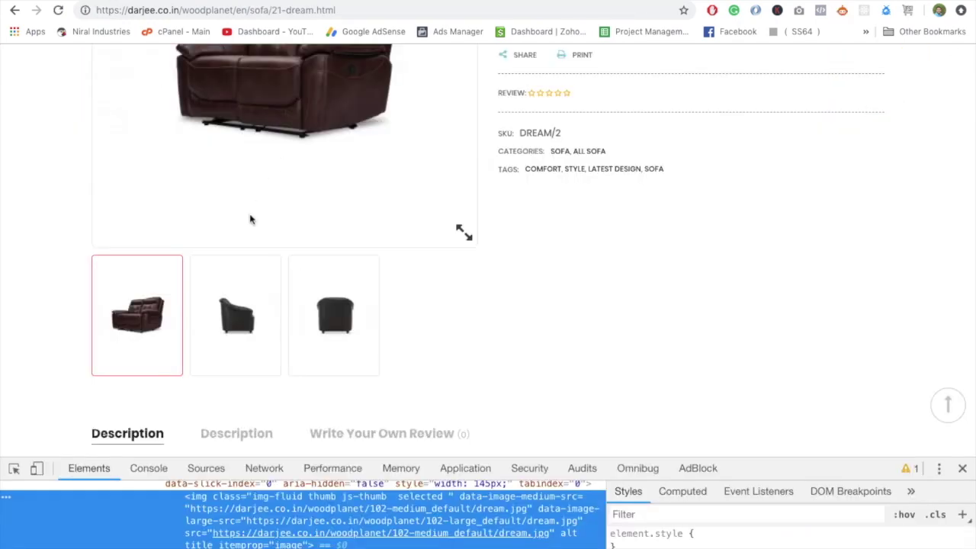
scroll(323, 166, "up", 5)
scroll(312, 276, "down", 2)
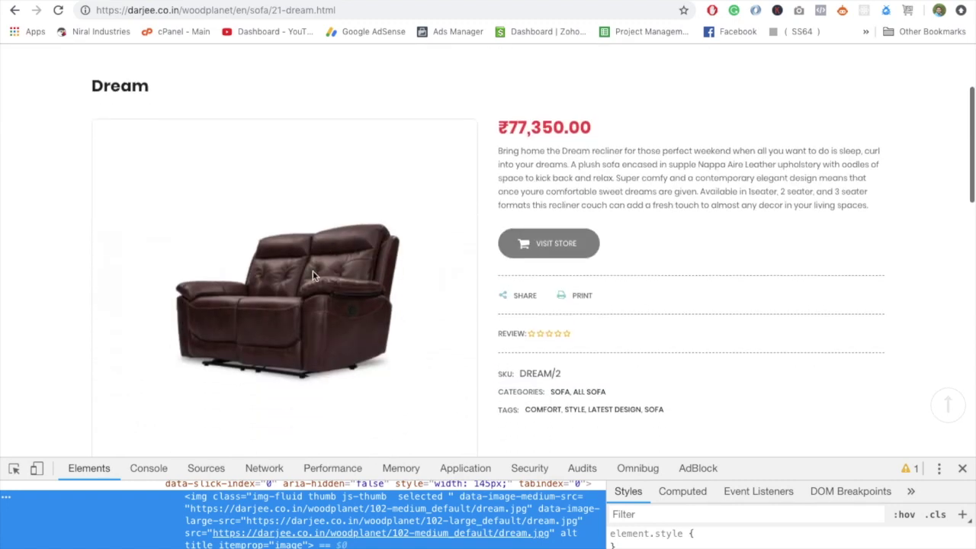
left_click(963, 468)
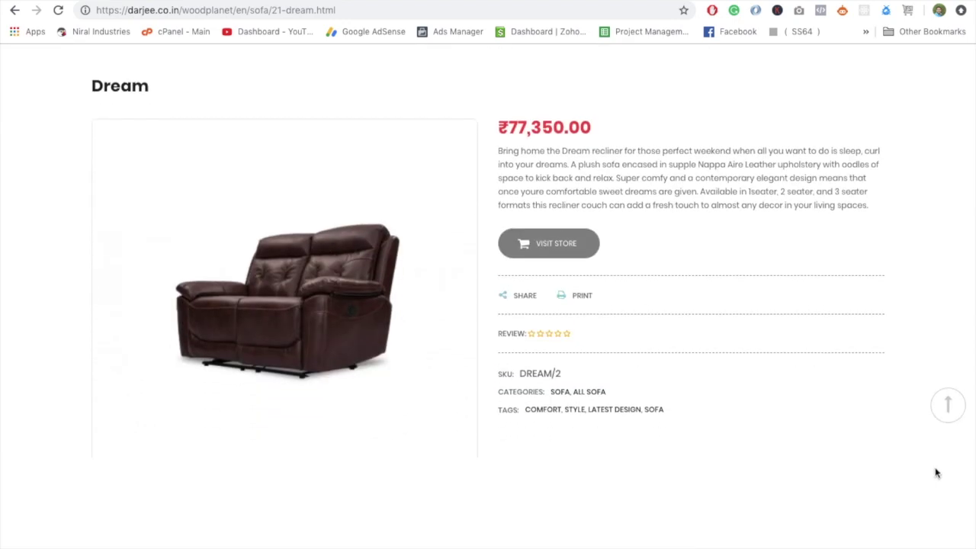
right_click(324, 287)
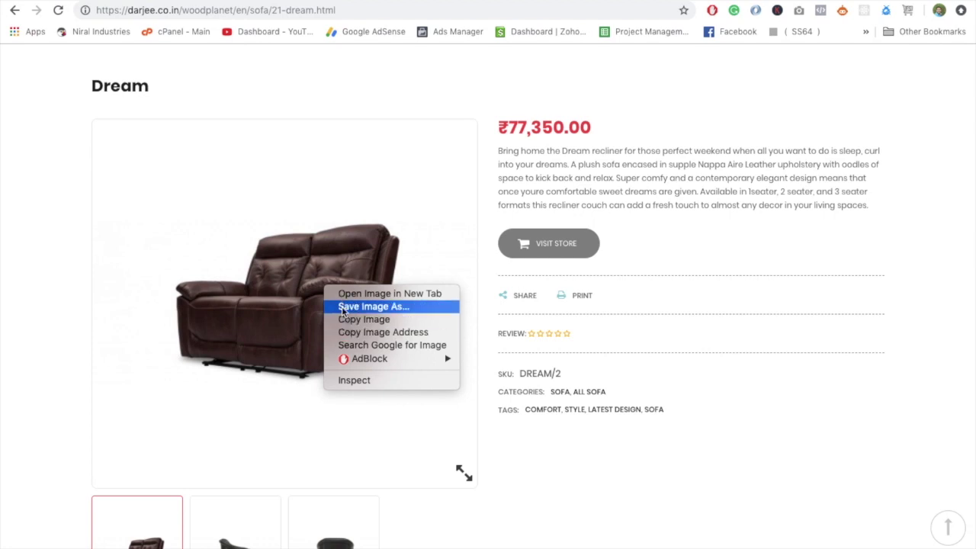
Save the Dream sofa's main image as a JPEG to the Desktop.
left_click(347, 307)
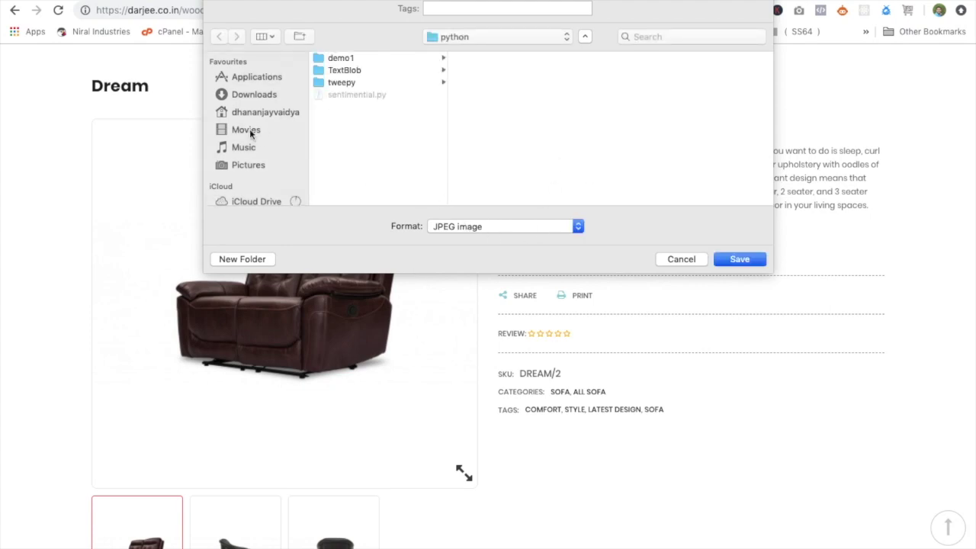
scroll(256, 156, "down", 3)
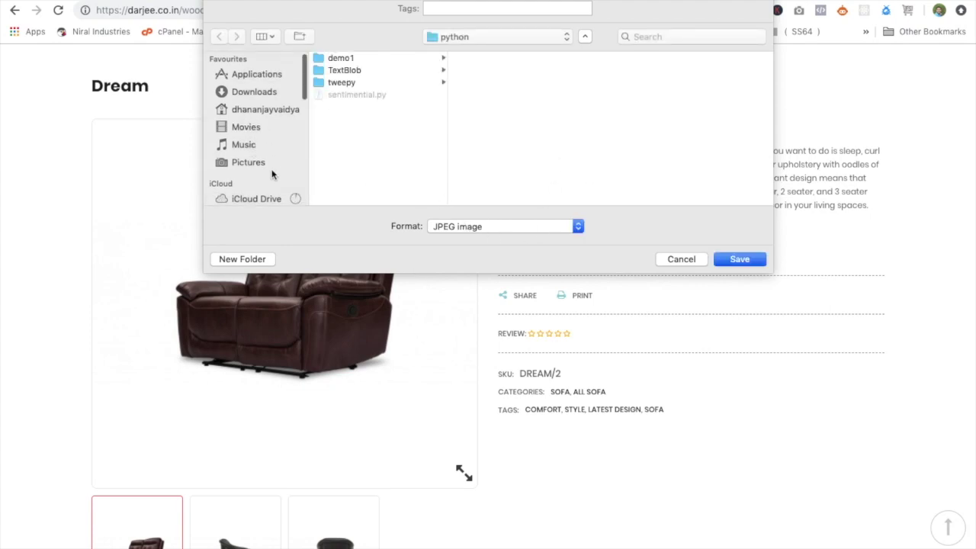
left_click(256, 179)
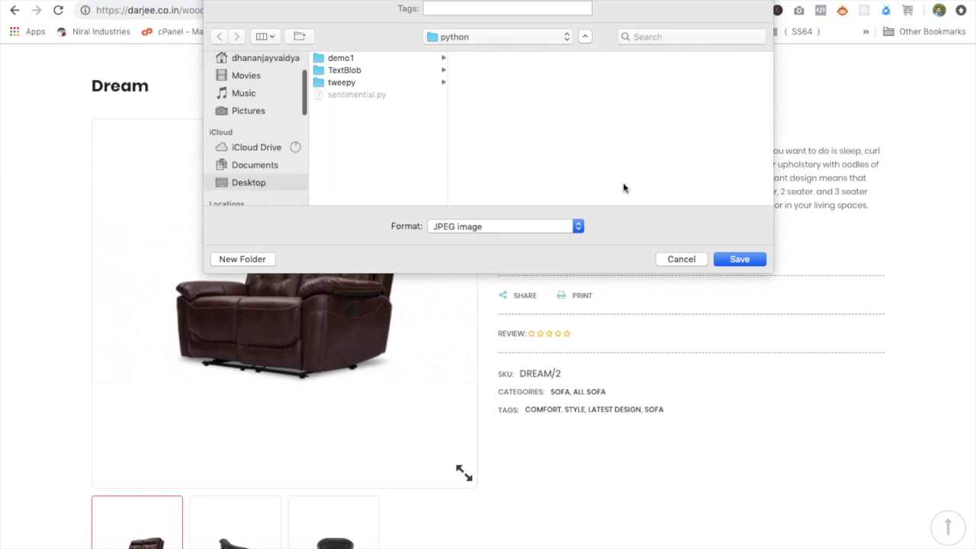
left_click(738, 260)
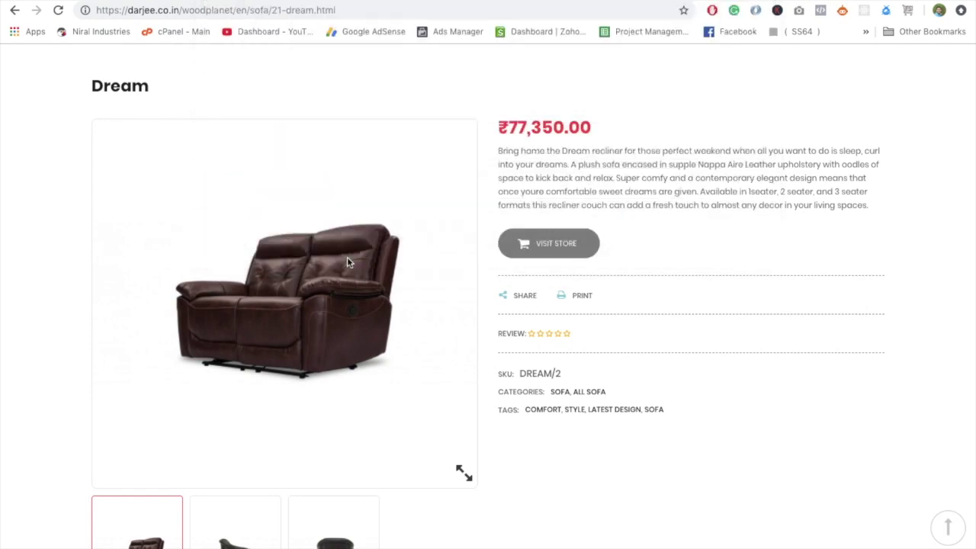
View the second product thumbnail, then return to the admin Image Settings page.
left_click(225, 520)
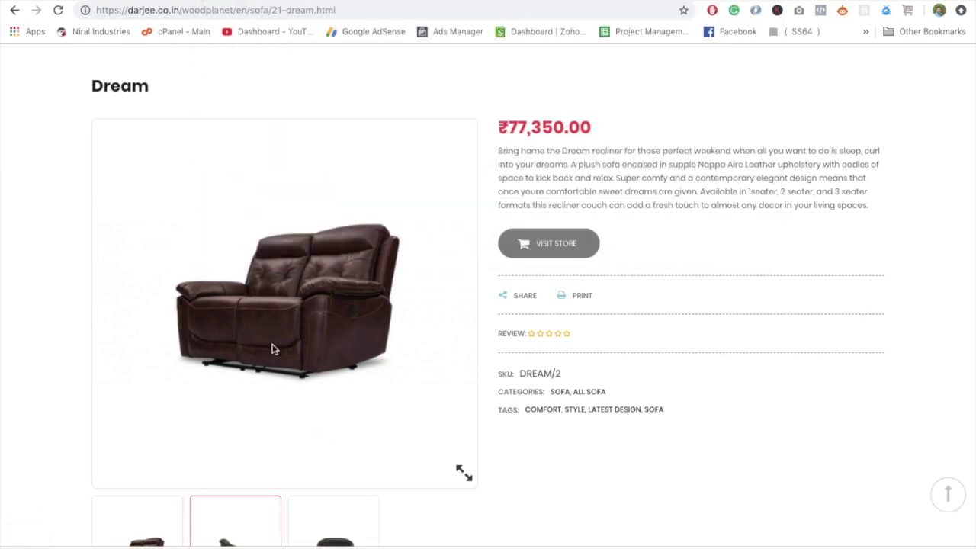
scroll(294, 344, "down", 1)
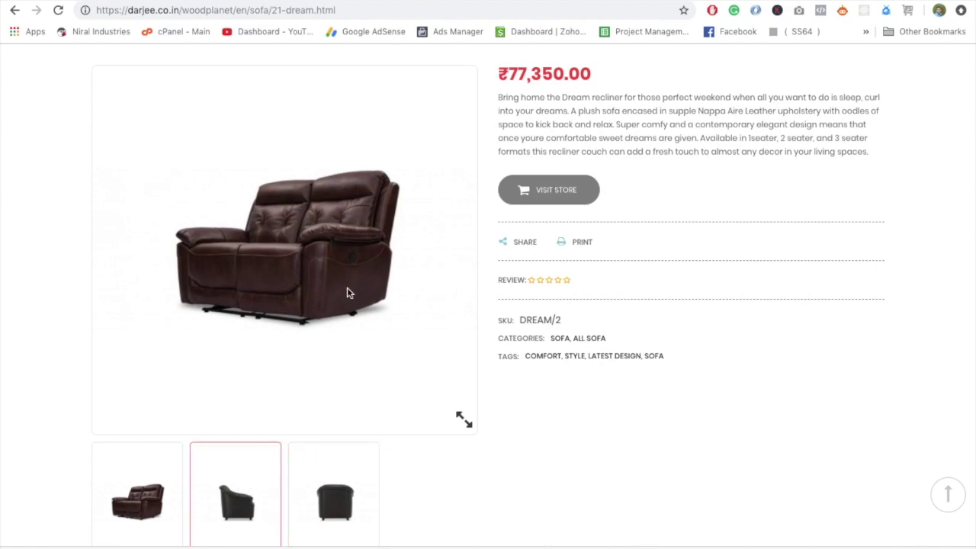
scroll(343, 252, "up", 3)
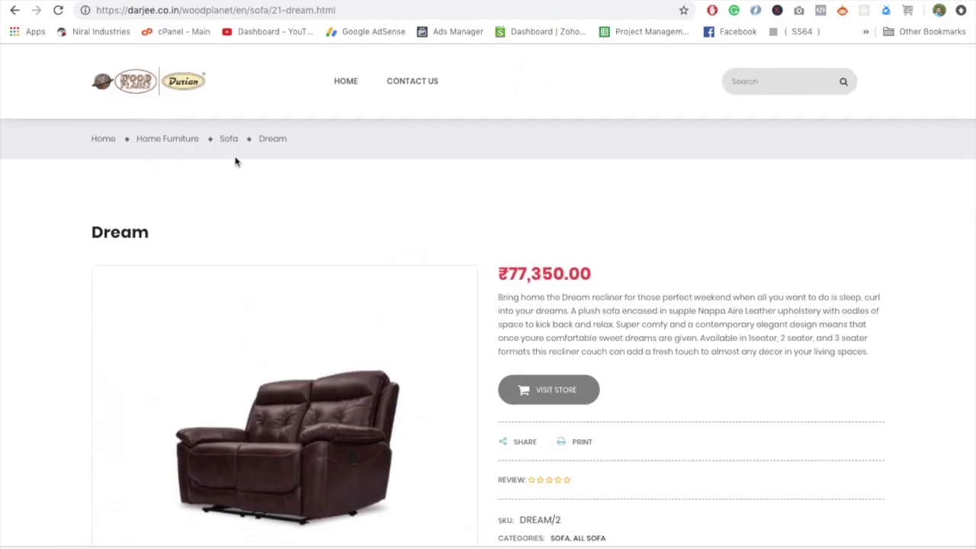
scroll(320, 383, "down", 3)
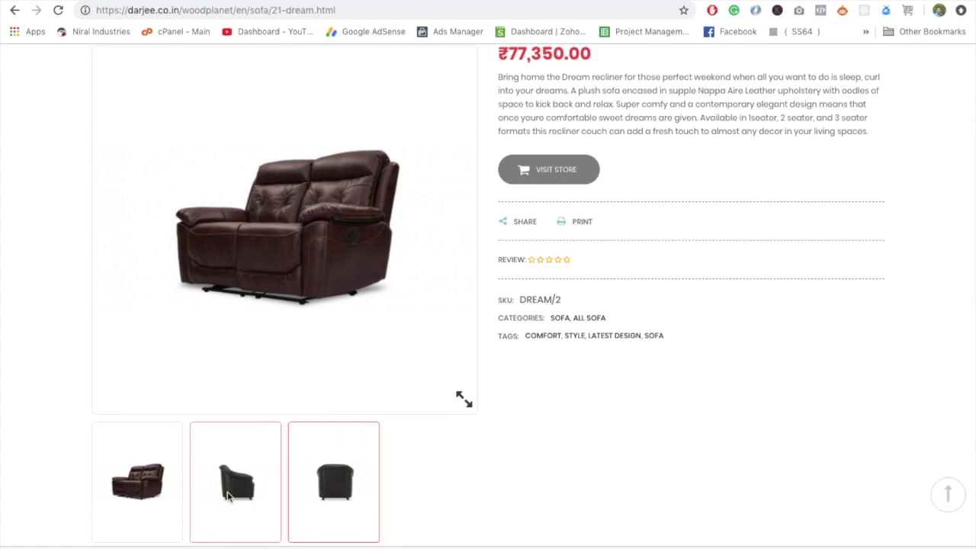
scroll(285, 255, "up", 3)
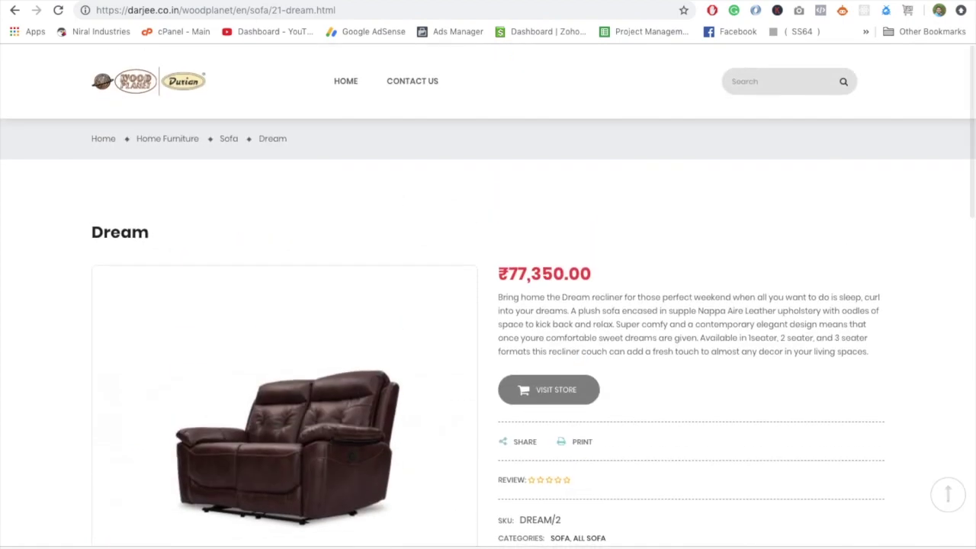
left_click(283, 4)
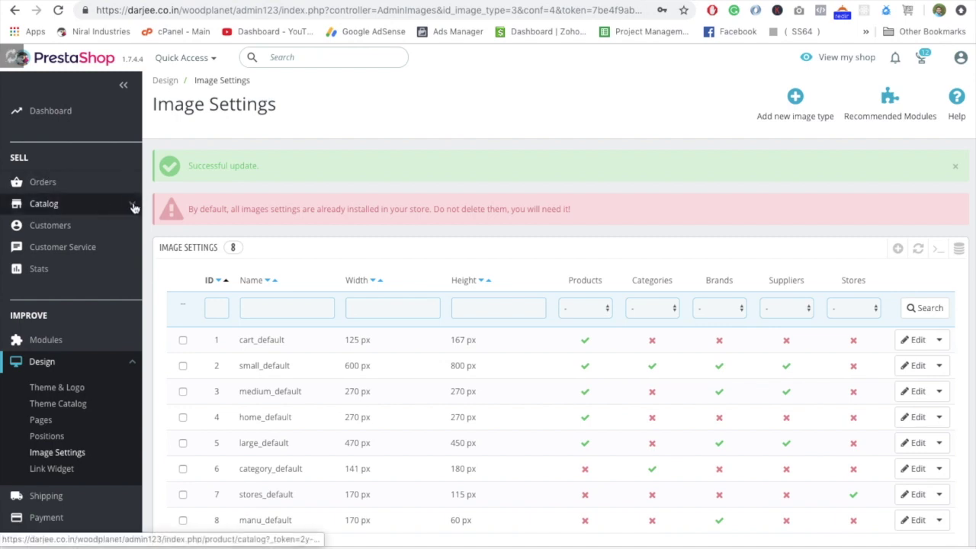
Open the catalog's product list and scroll down to the sofa images.
mouse_move(131, 205)
left_click(84, 232)
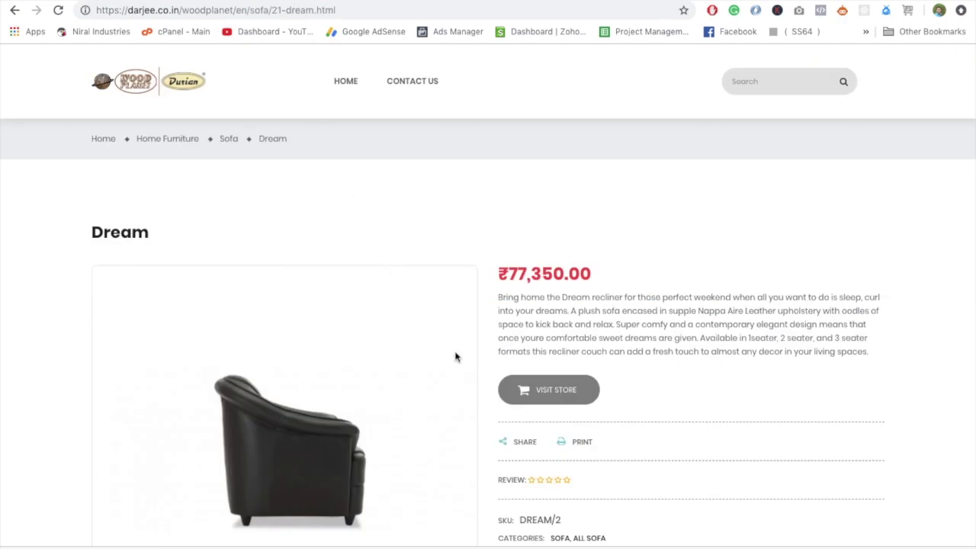
scroll(456, 357, "down", 3)
Save the side-view black chair sofa image as a JPEG, then go back to the admin catalog.
right_click(296, 233)
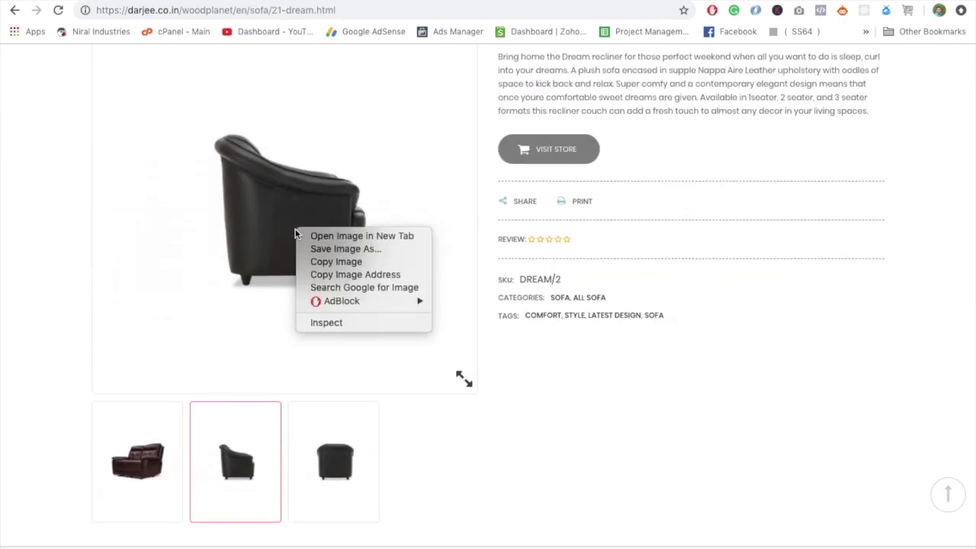
left_click(467, 280)
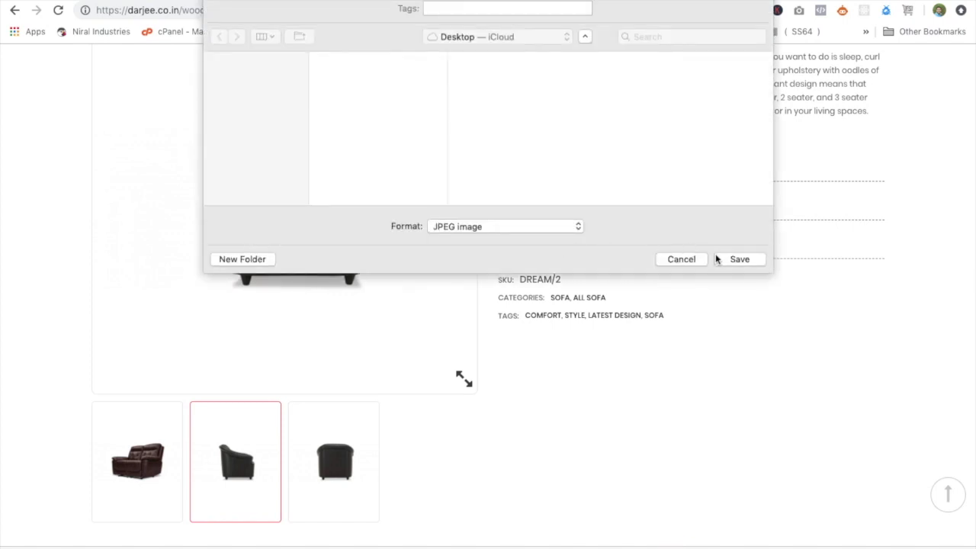
left_click(736, 260)
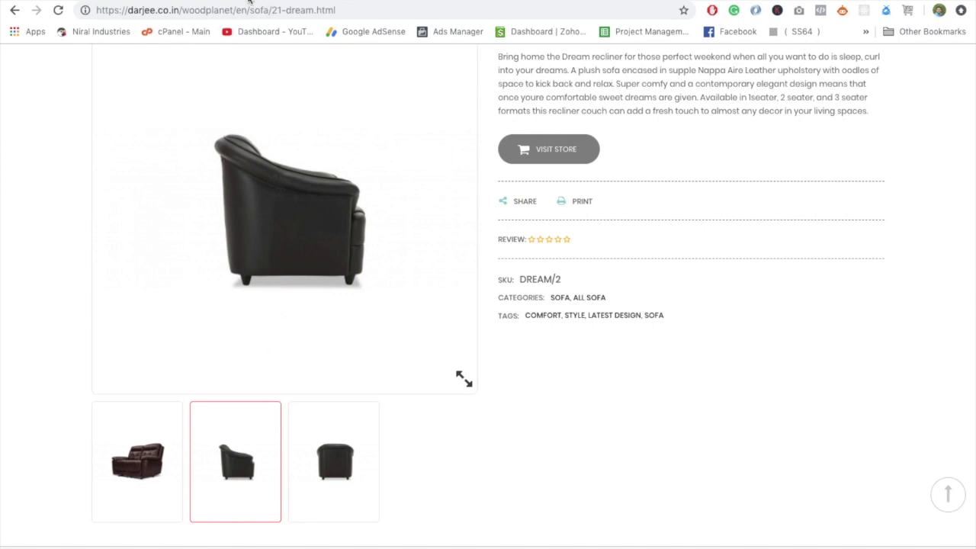
key("alt+Left")
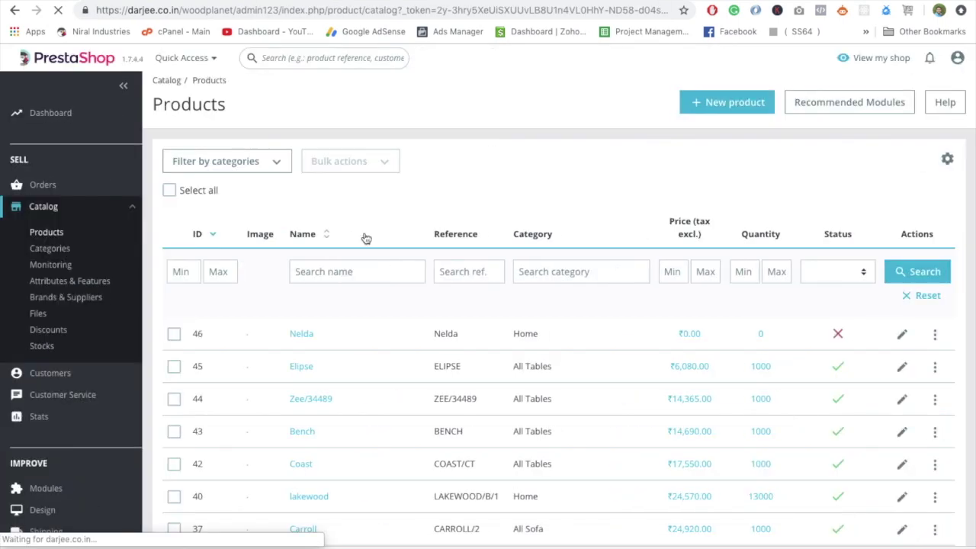
Start a new product named 'Demo Image Setting'.
left_click(720, 104)
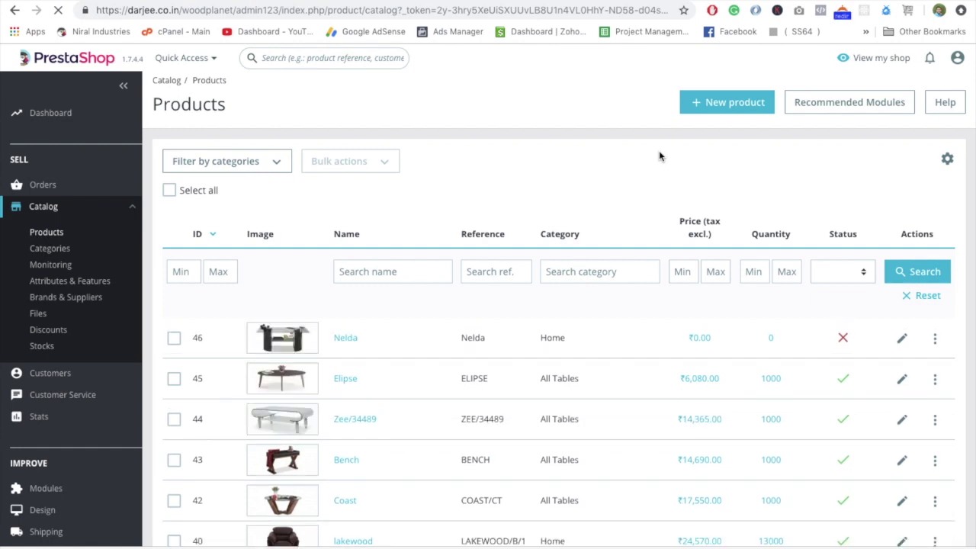
left_click(703, 105)
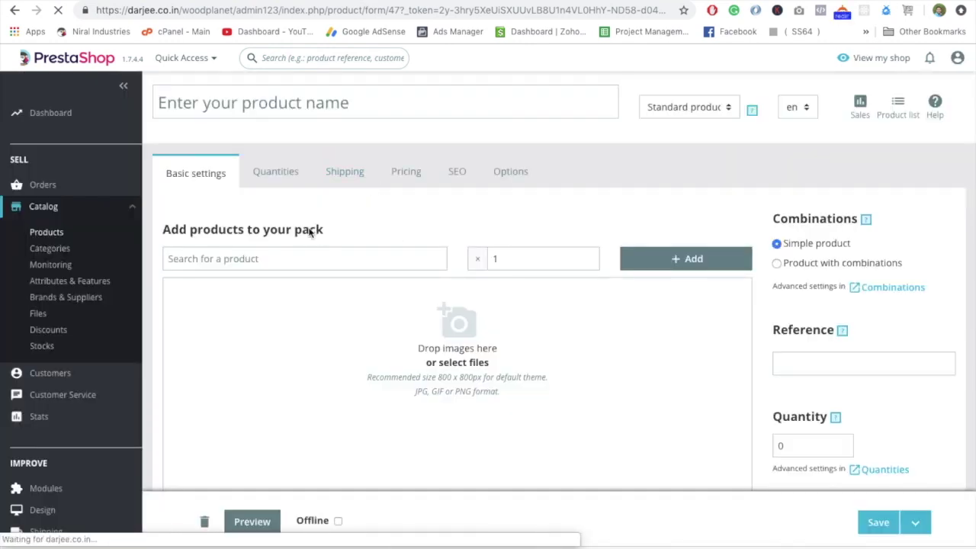
left_click(352, 111)
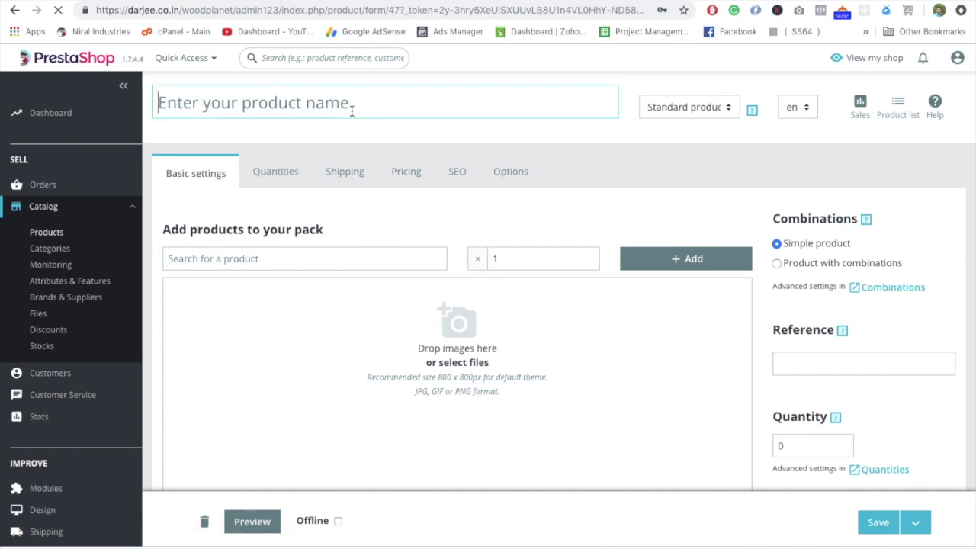
type("Demo Im")
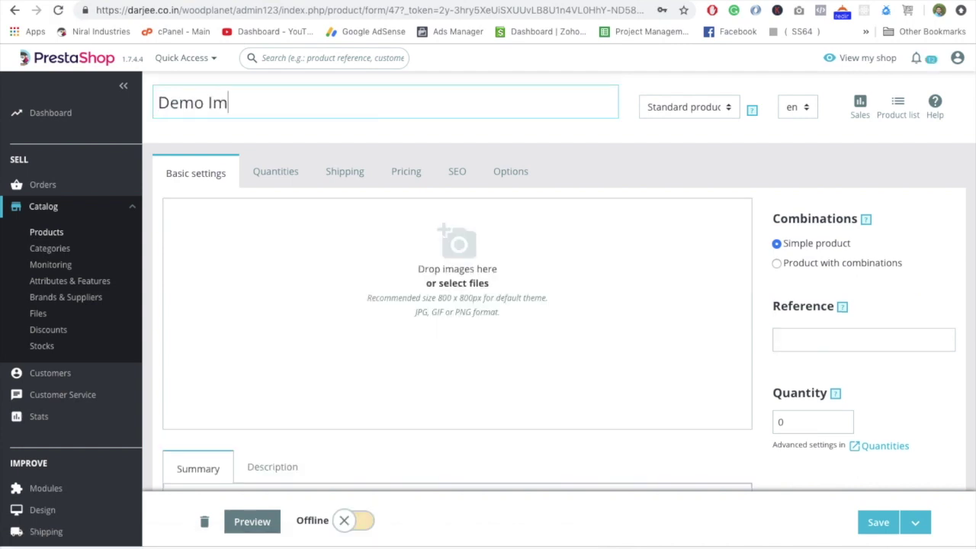
type("age Setting")
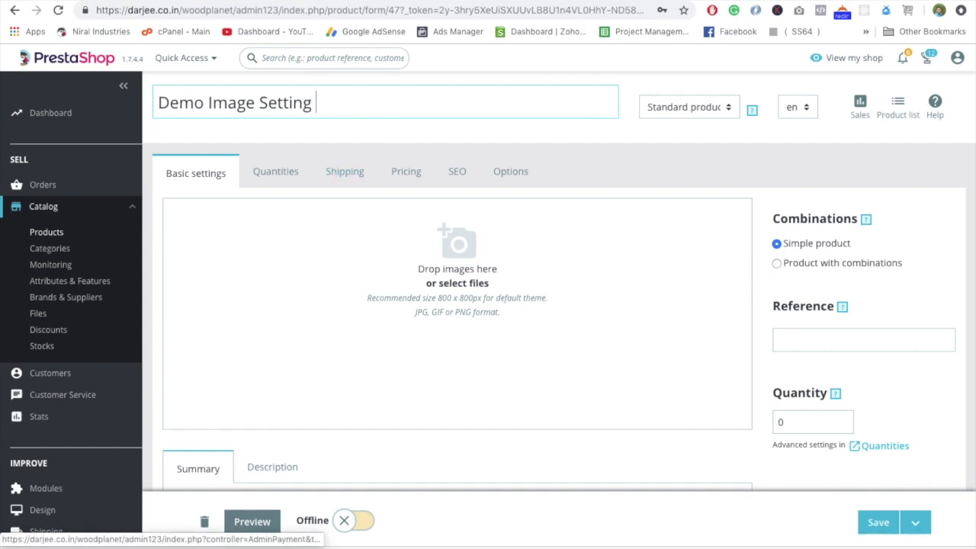
Upload the brown recliner and black chair images, and switch the product Online.
left_click_drag(259, 547, 418, 303)
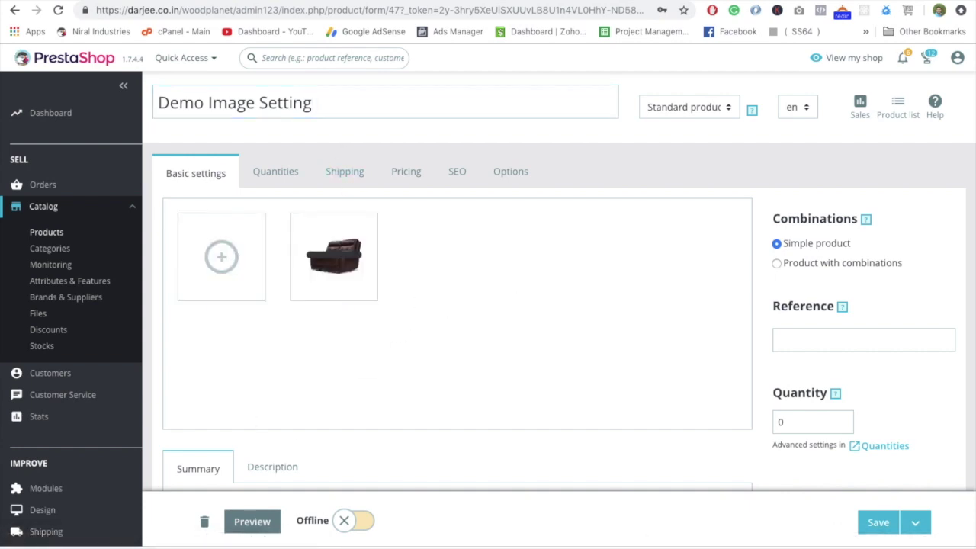
left_click_drag(145, 546, 427, 323)
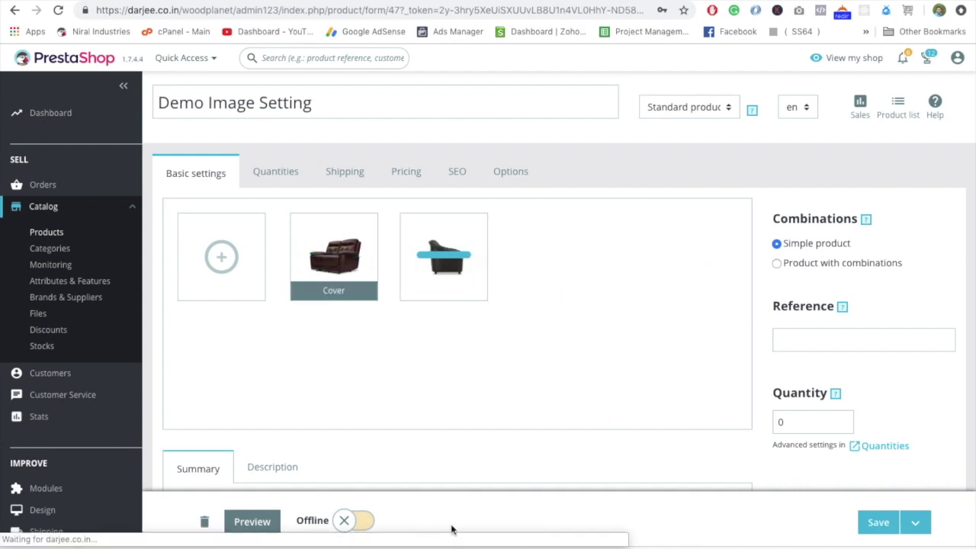
left_click(358, 530)
Tick Sofa under Home > Home Furniture in Categories and save the product.
scroll(738, 426, "down", 1)
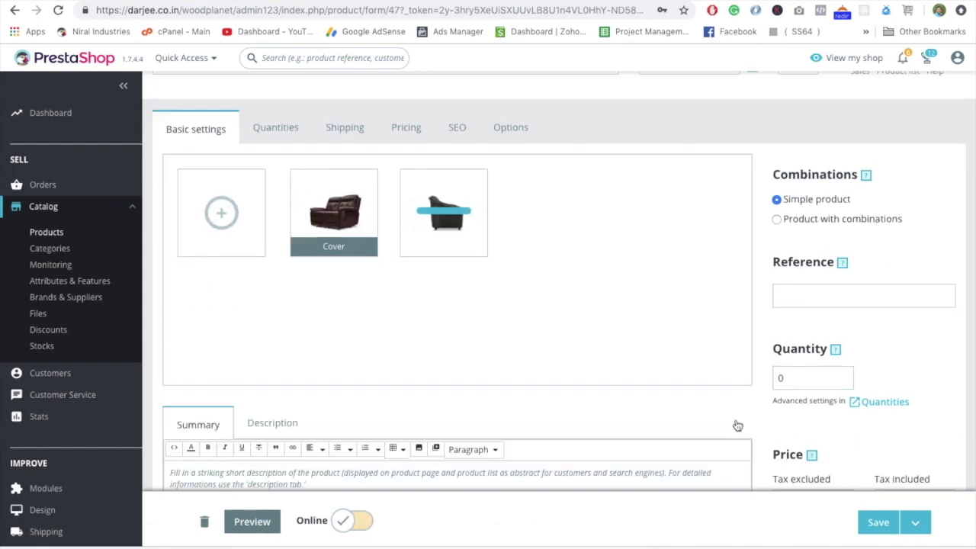
scroll(906, 407, "down", 5)
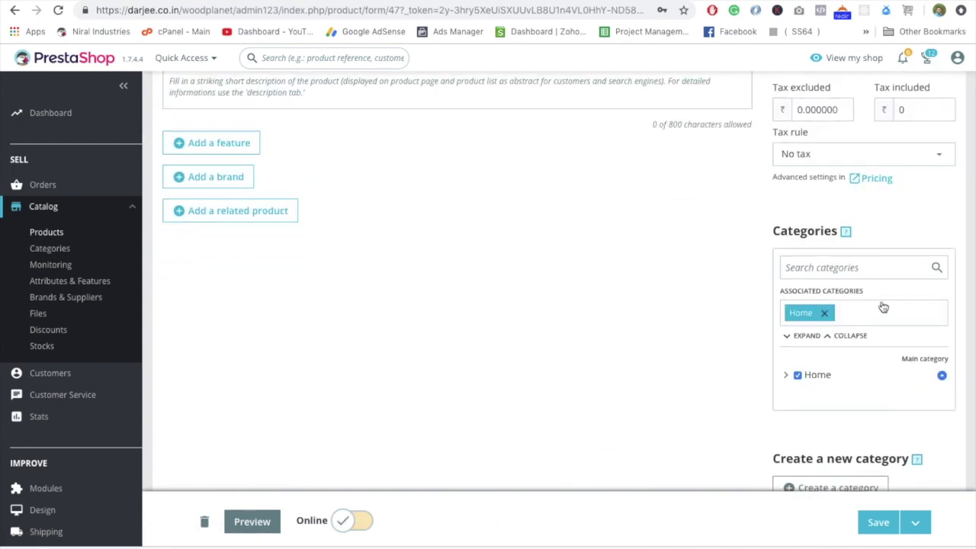
scroll(824, 408, "down", 1)
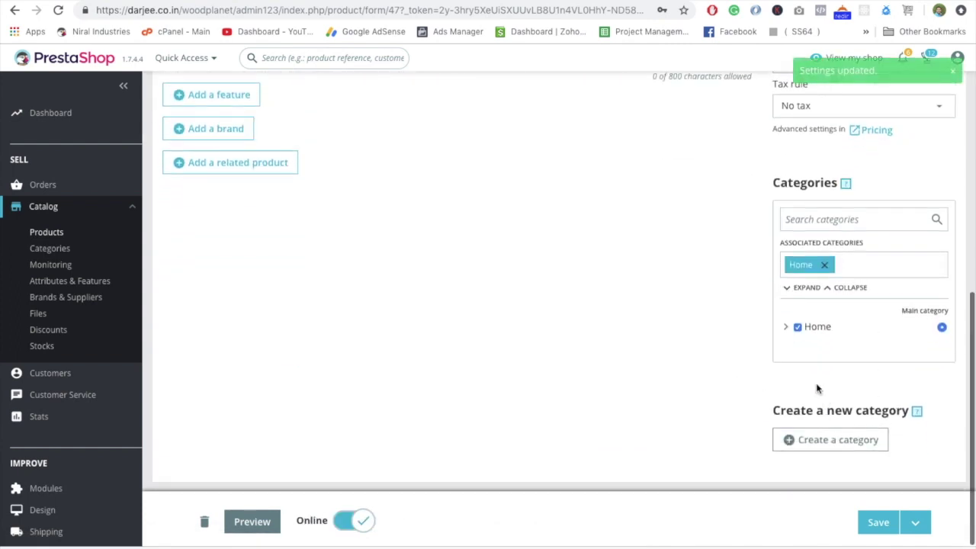
left_click(816, 328)
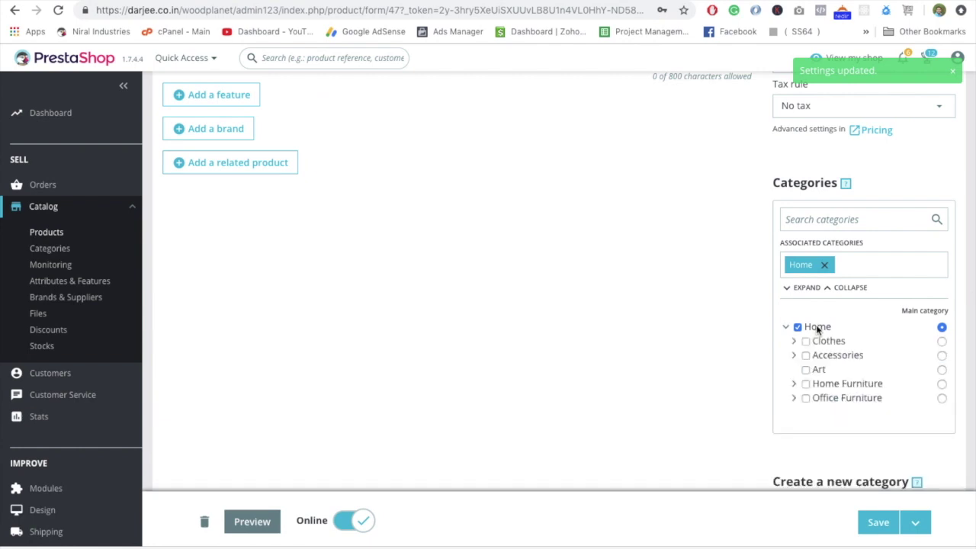
left_click(825, 385)
left_click(812, 398)
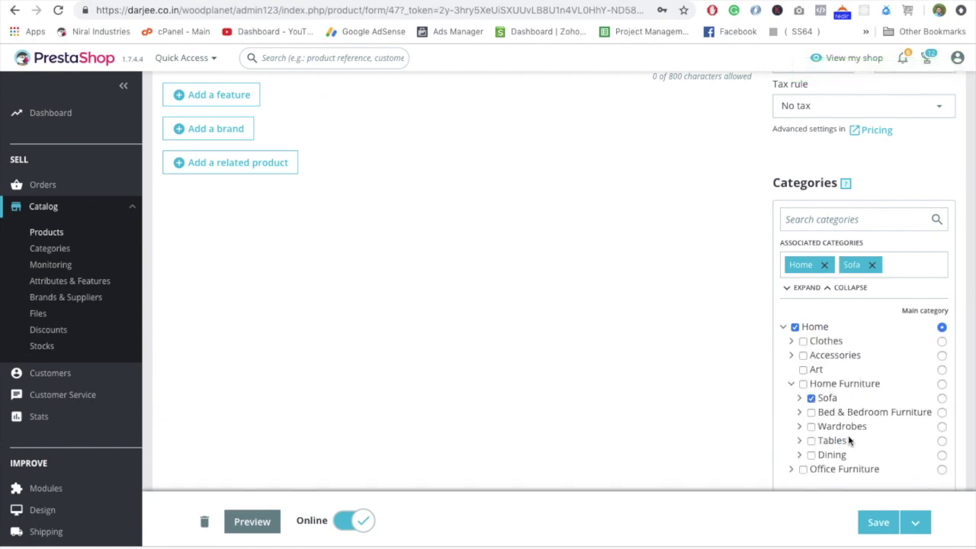
left_click(876, 525)
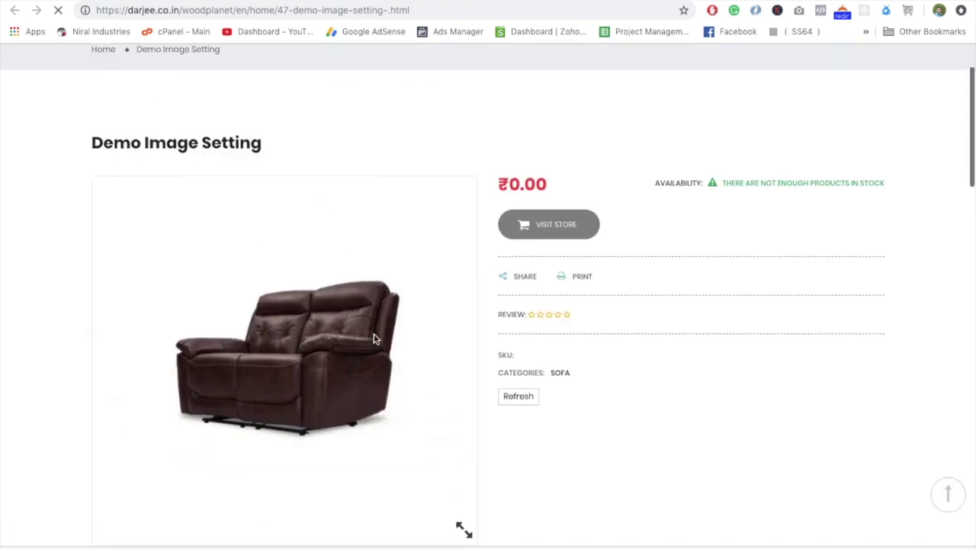
scroll(374, 339, "down", 3)
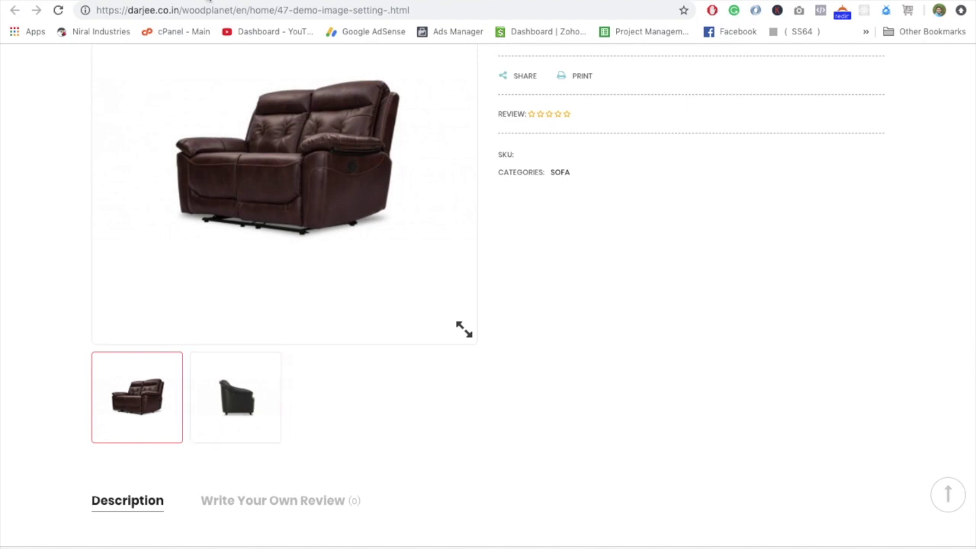
Review the product page's two images, then go to the Sofa category listing via the breadcrumb.
left_click(78, 1)
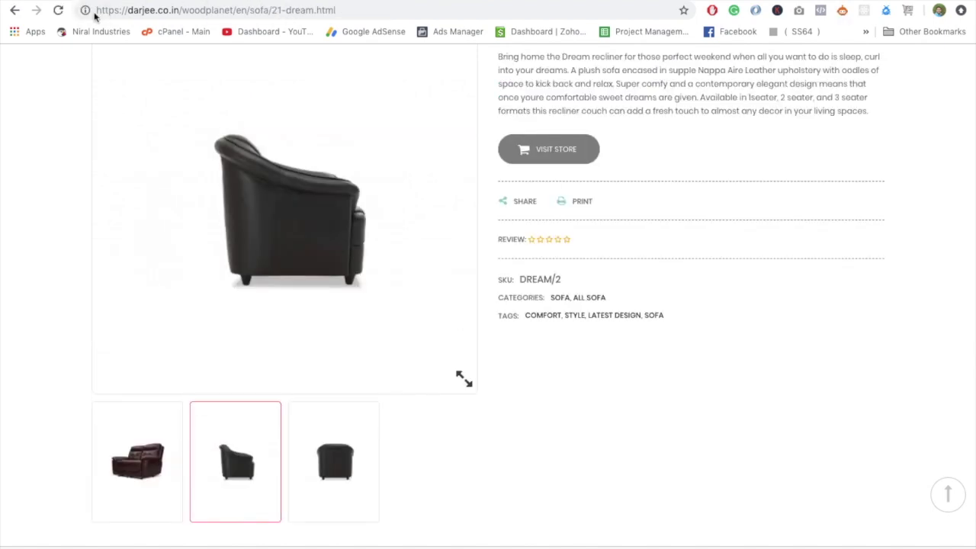
scroll(221, 144, "up", 1)
left_click(229, 139)
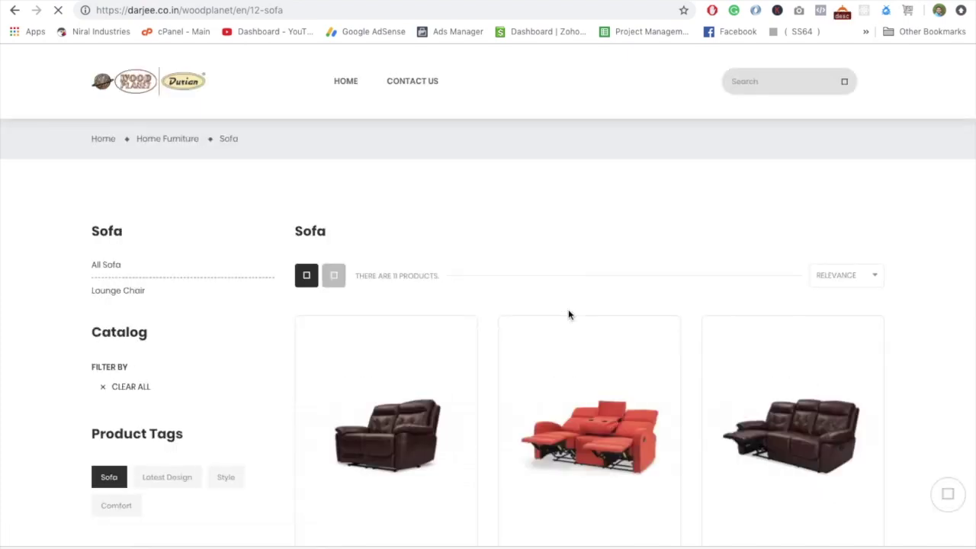
scroll(584, 375, "down", 3)
scroll(586, 379, "down", 10)
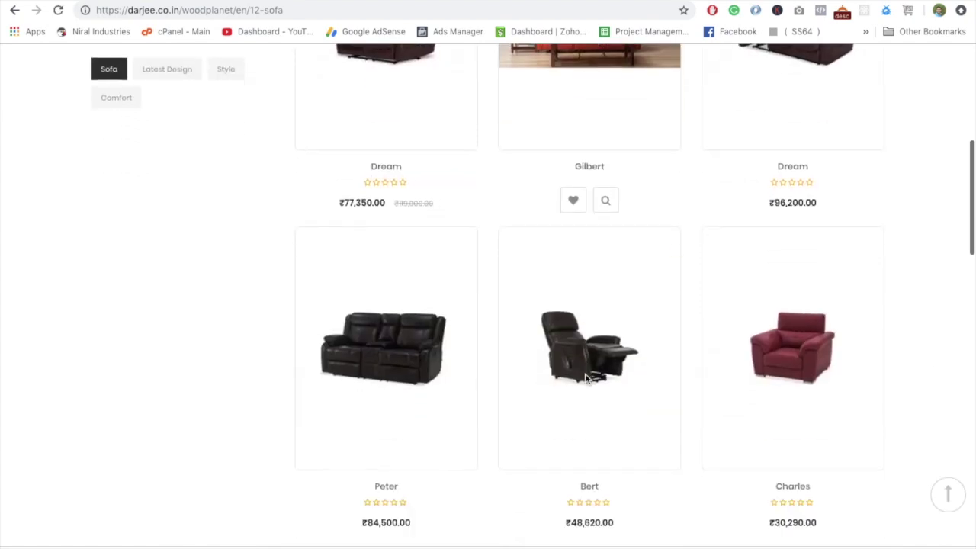
scroll(586, 381, "down", 3)
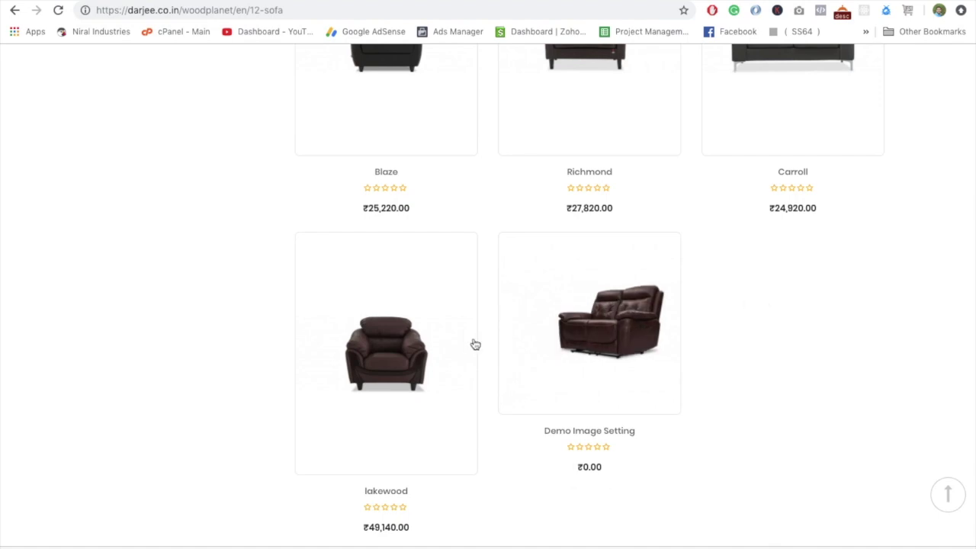
mouse_move(583, 275)
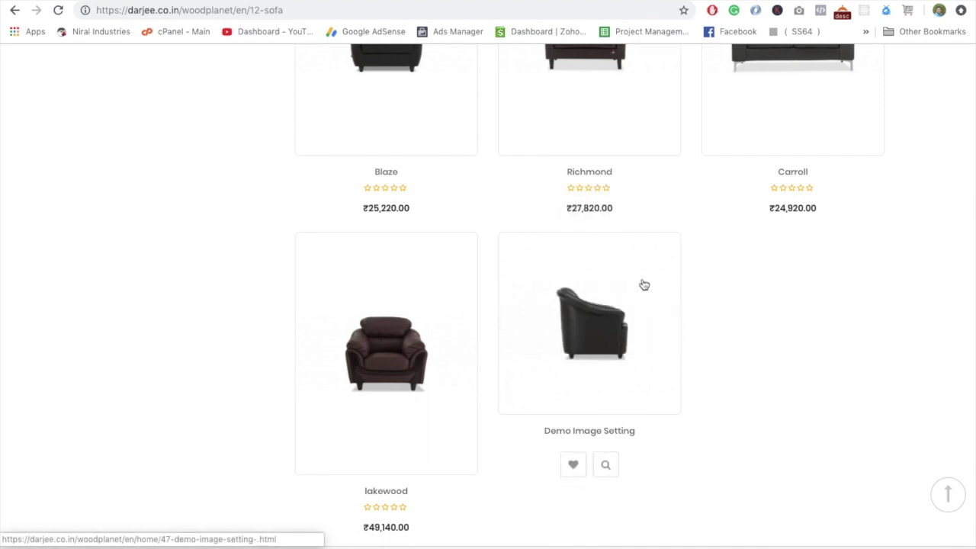